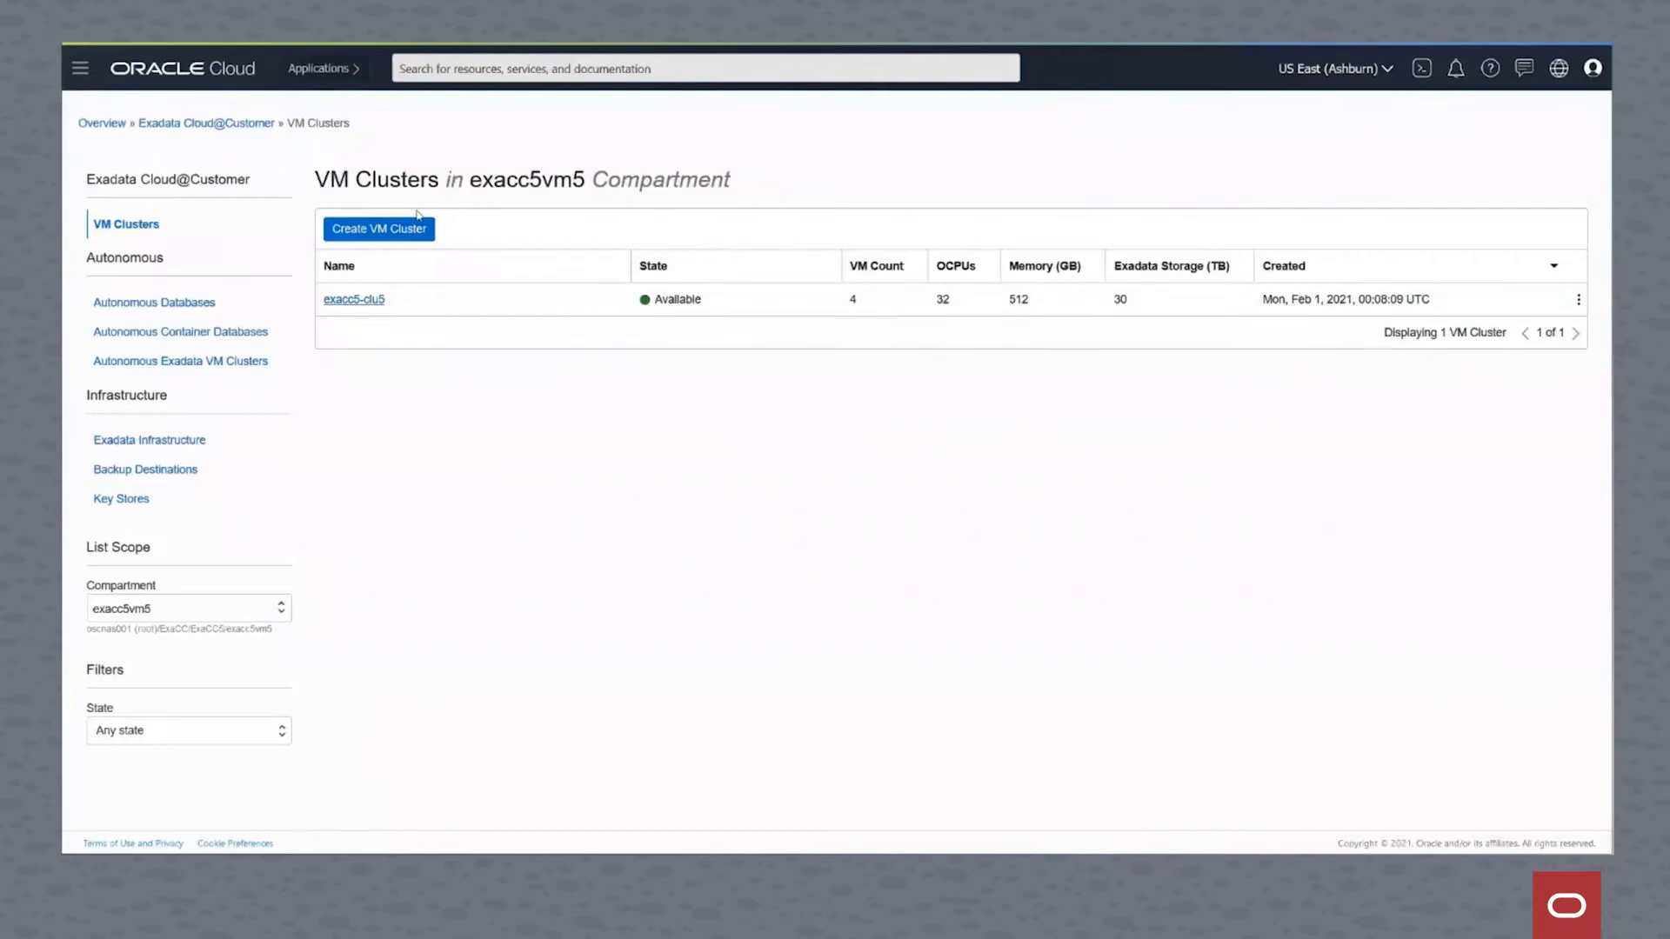
# Go from the exacc5-clu5 VM cluster to the swboe database's details page.
pyautogui.click(353, 300)
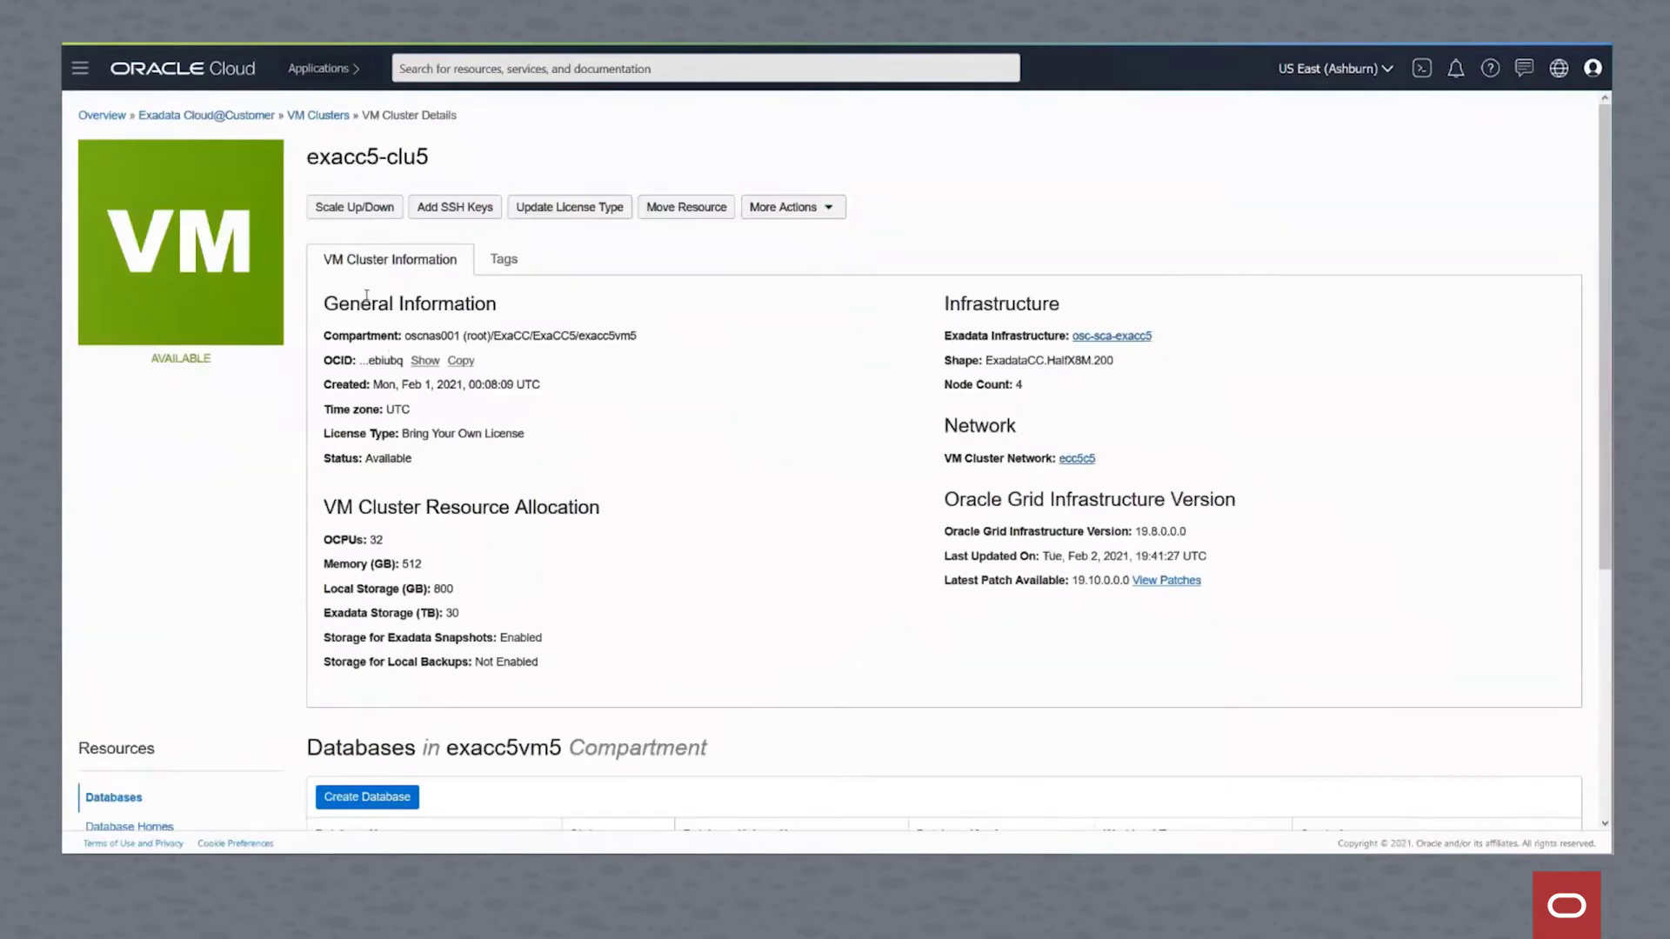
pyautogui.scroll(-3, 418, 473)
pyautogui.scroll(-3, 419, 473)
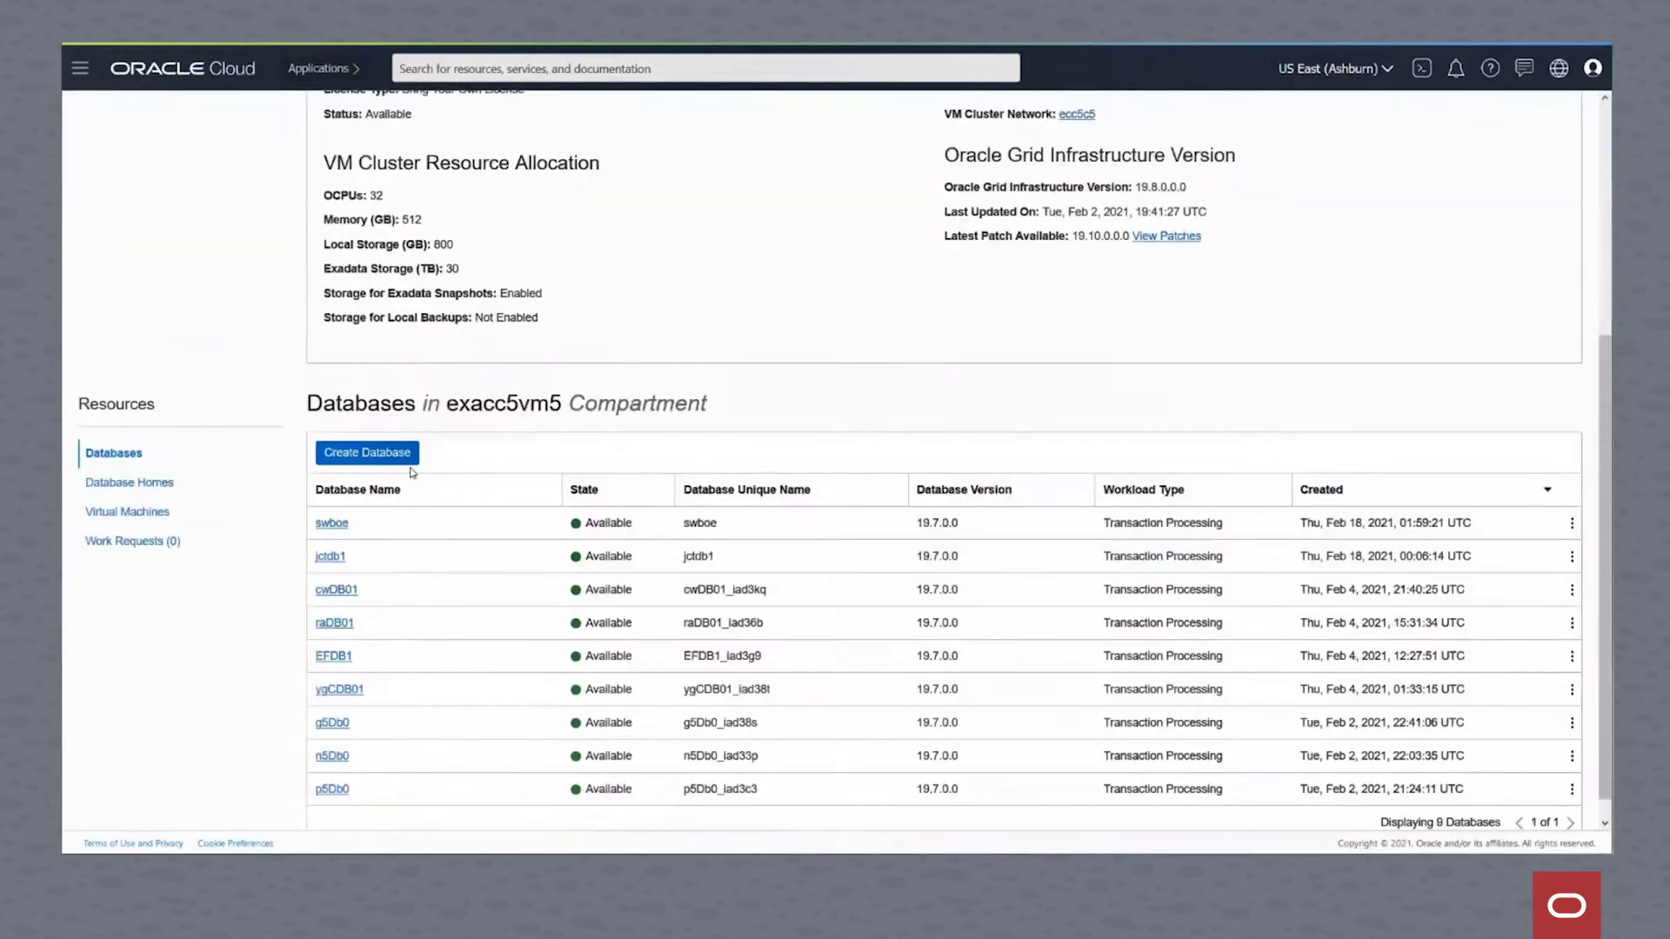
pyautogui.click(332, 523)
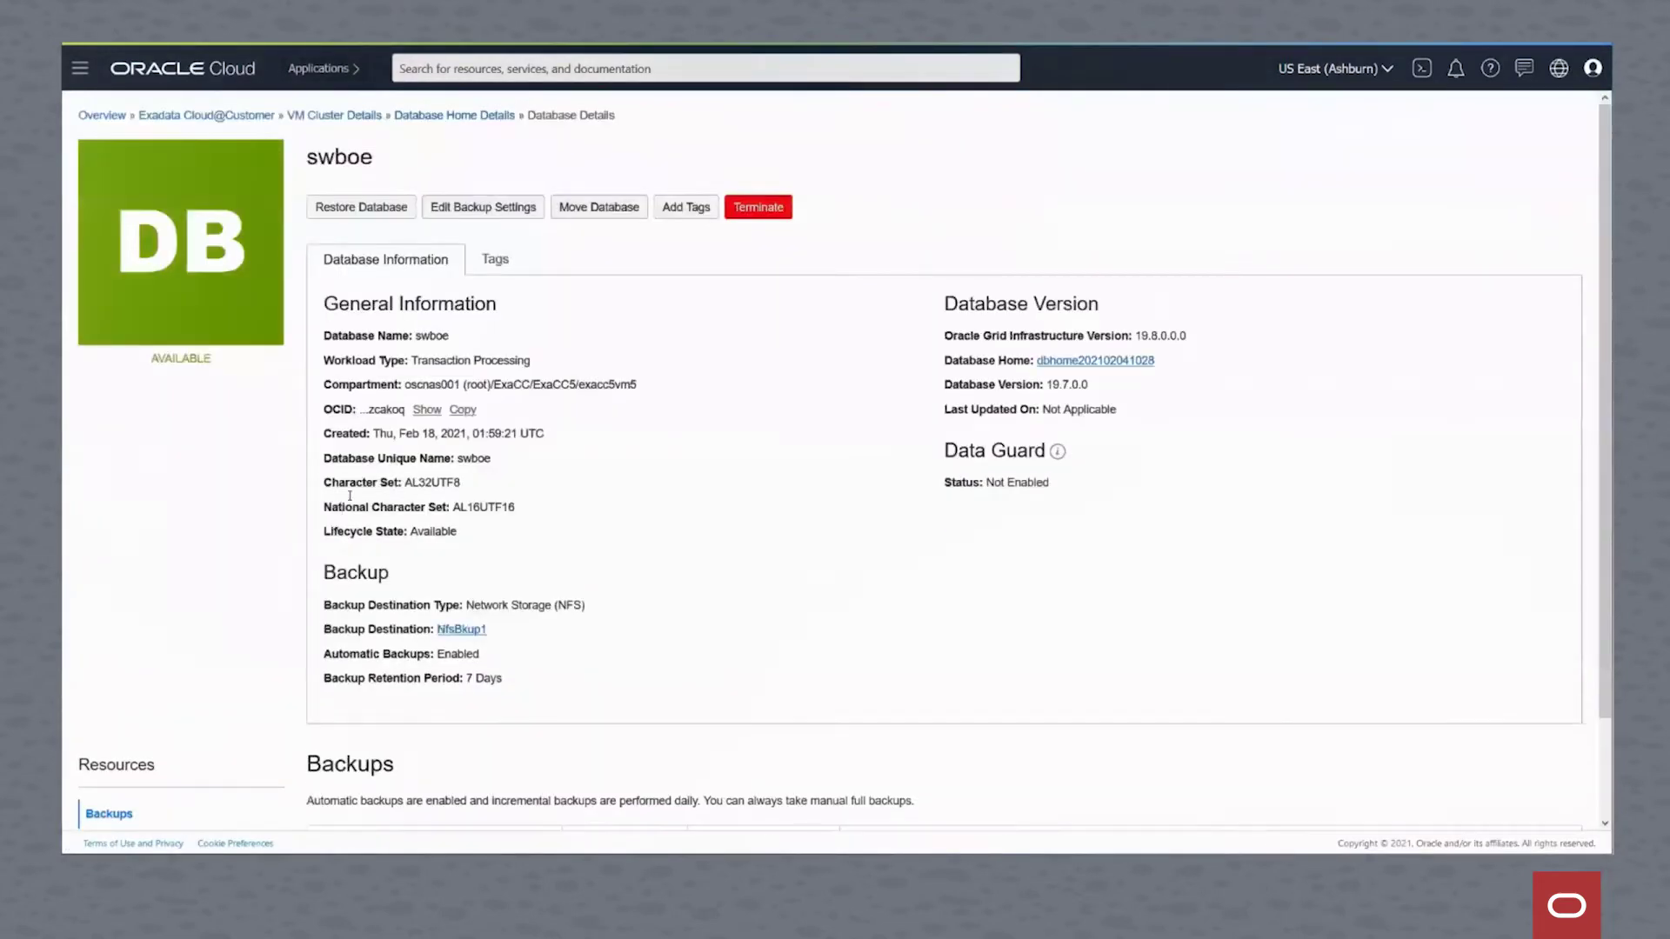
pyautogui.scroll(-3, 429, 467)
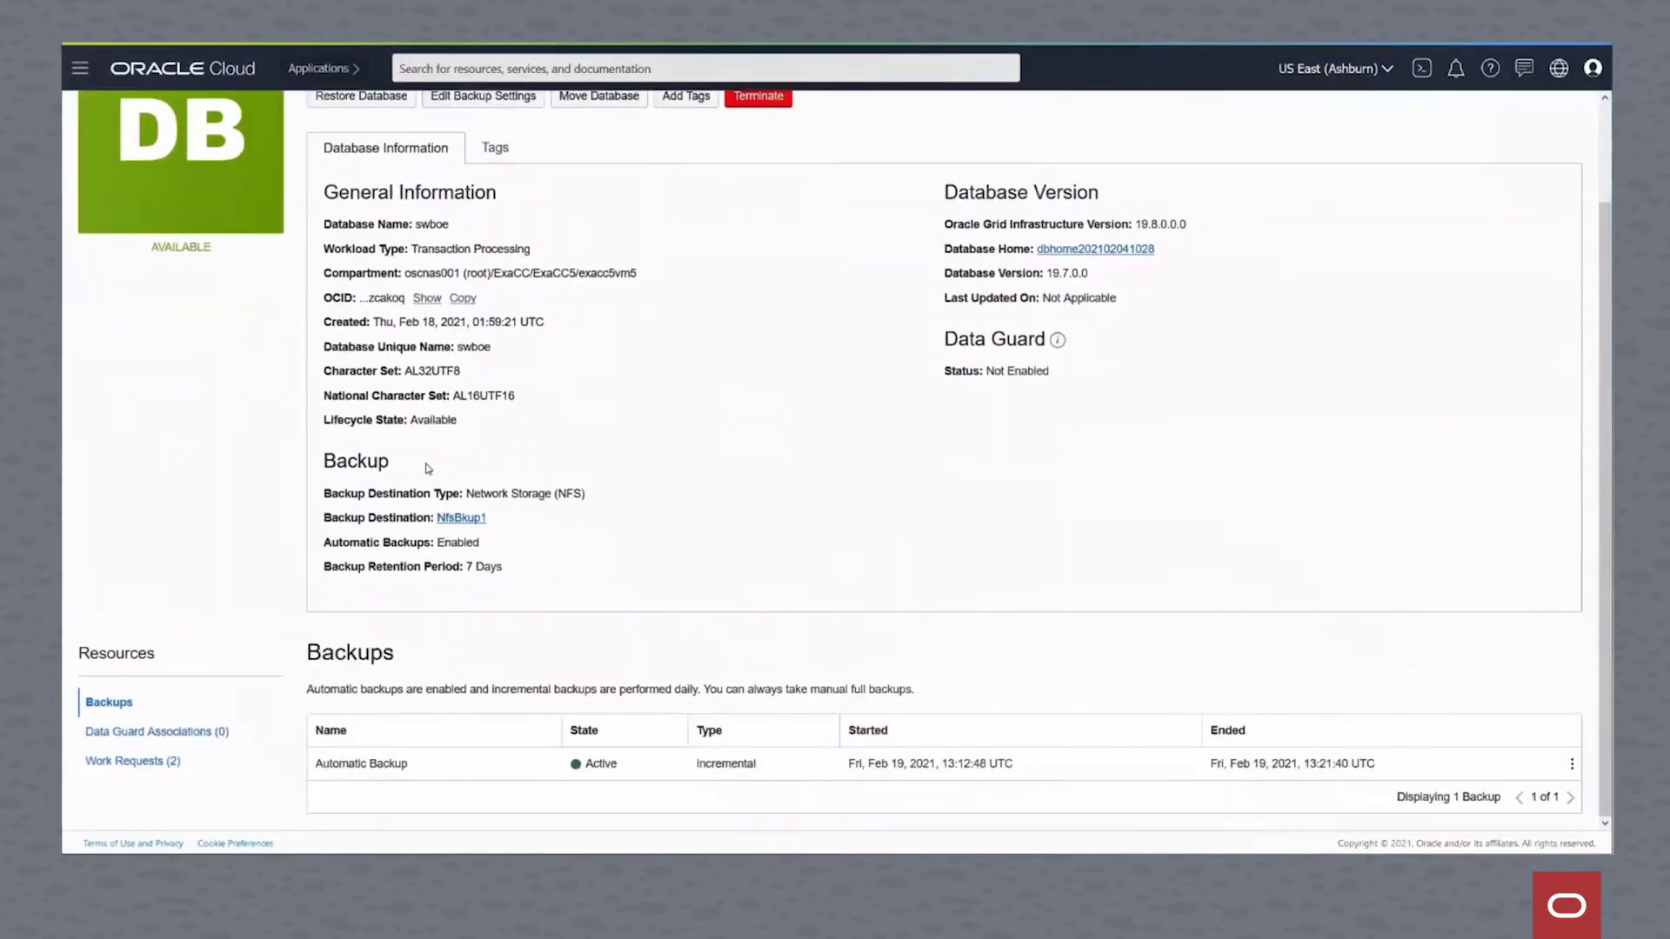
pyautogui.scroll(2, 427, 465)
pyautogui.scroll(-2, 428, 467)
# In the Restore Database dialog, preview a timestamp restore to February 19, 10:00 UTC.
pyautogui.click(361, 100)
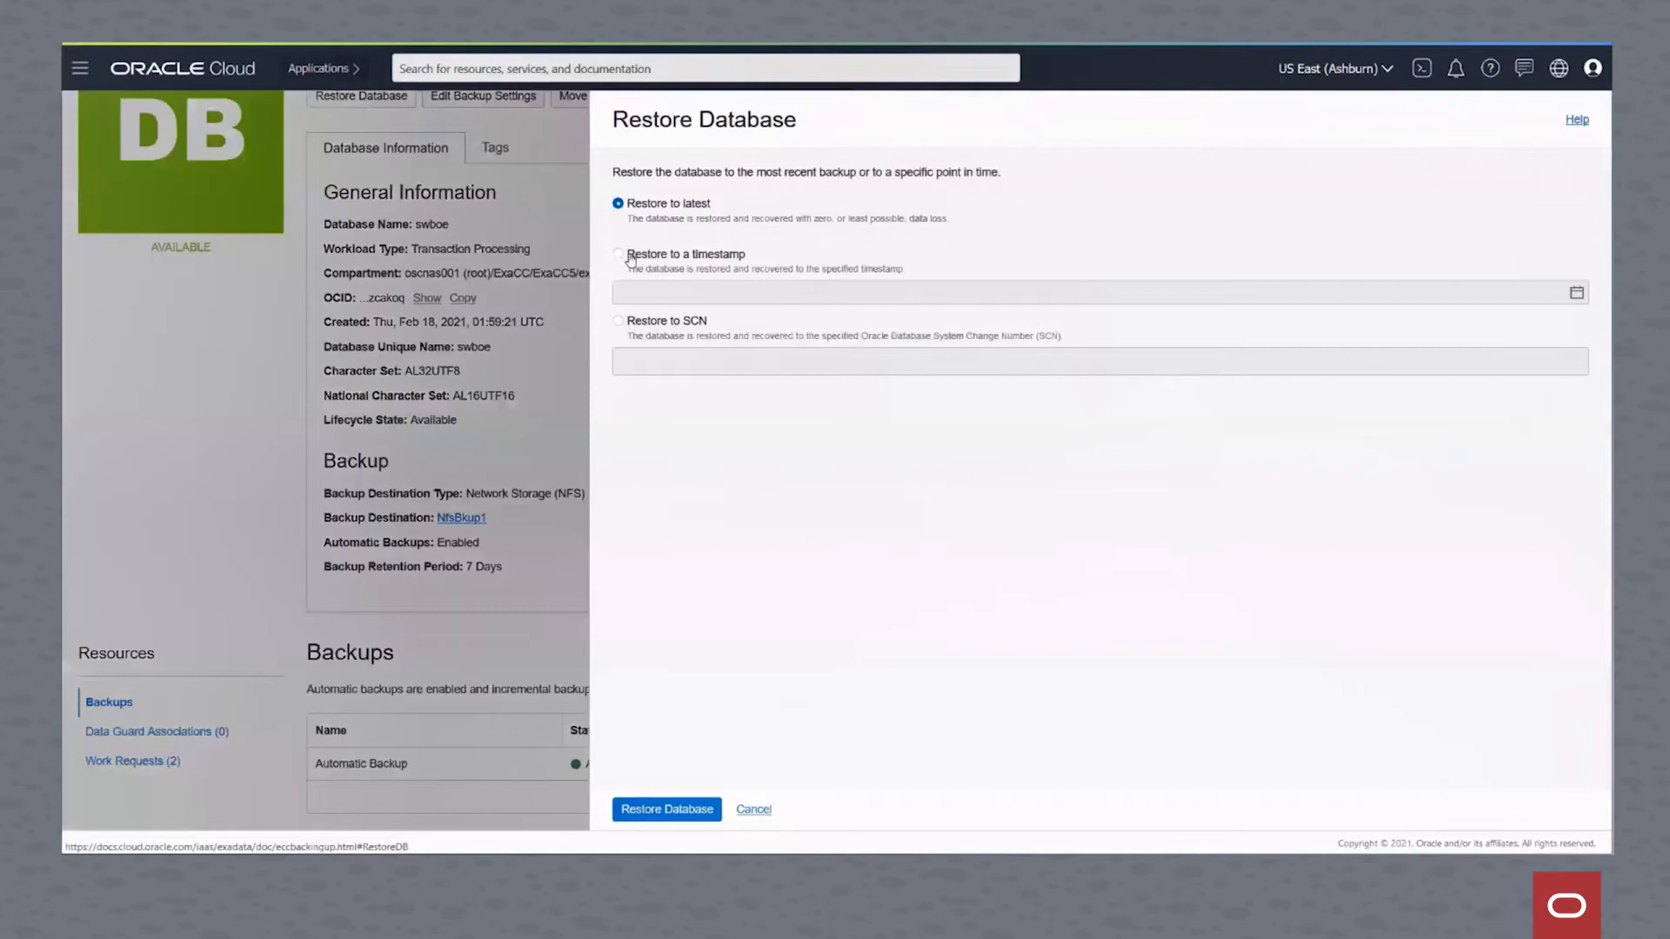
pyautogui.click(619, 254)
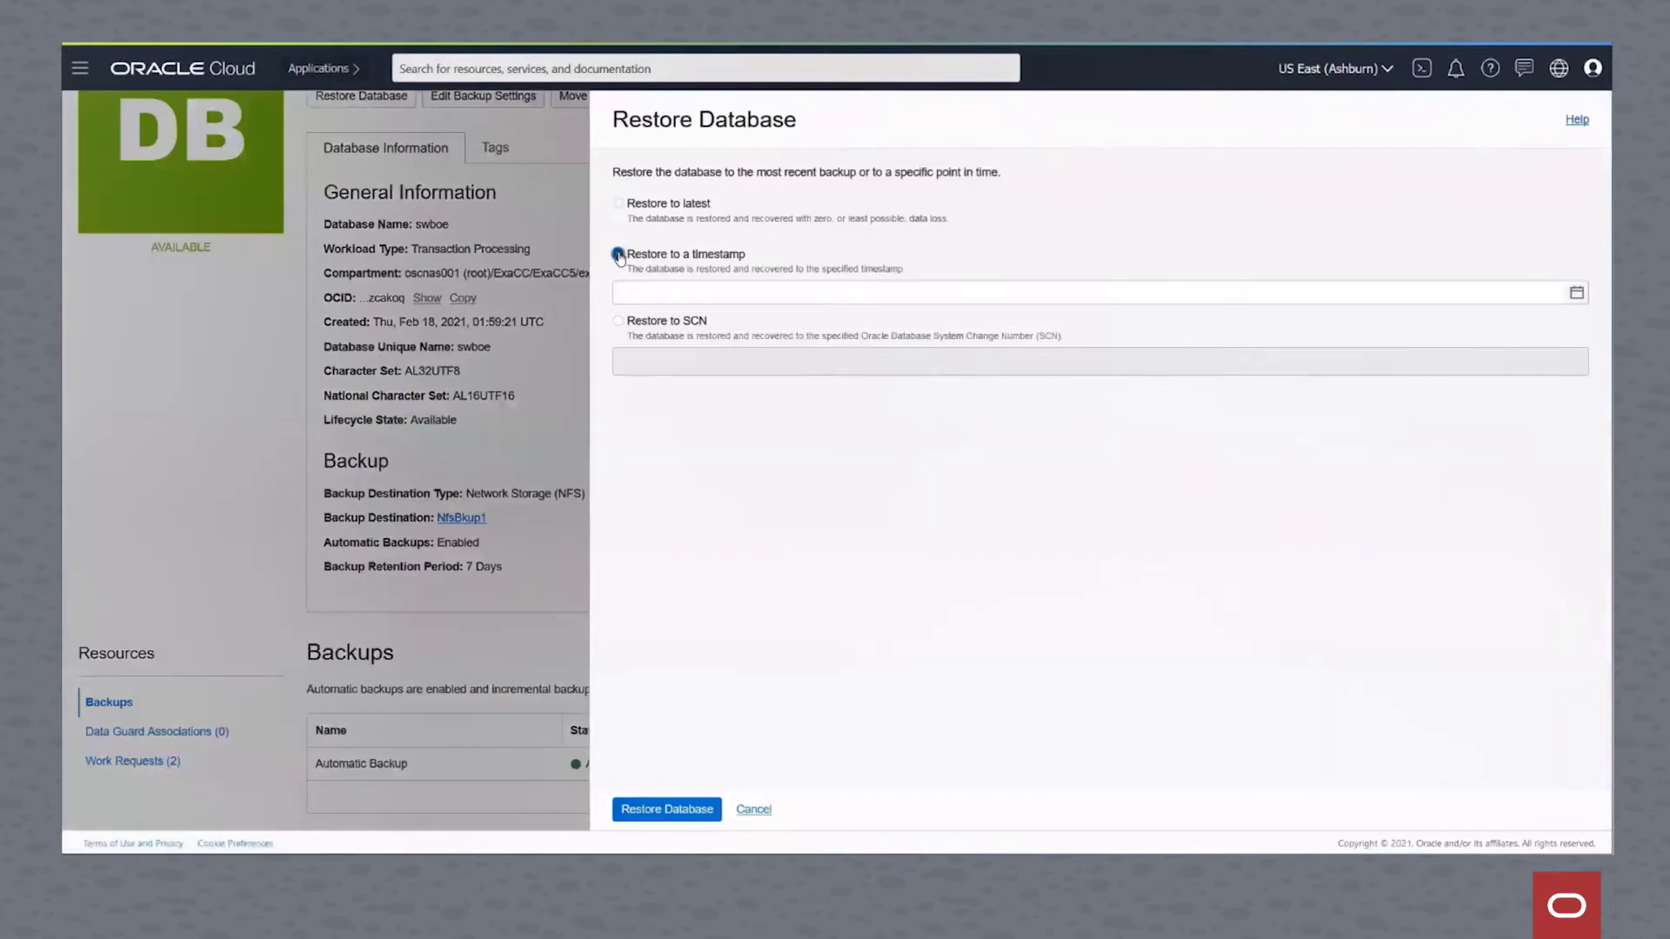
pyautogui.click(721, 290)
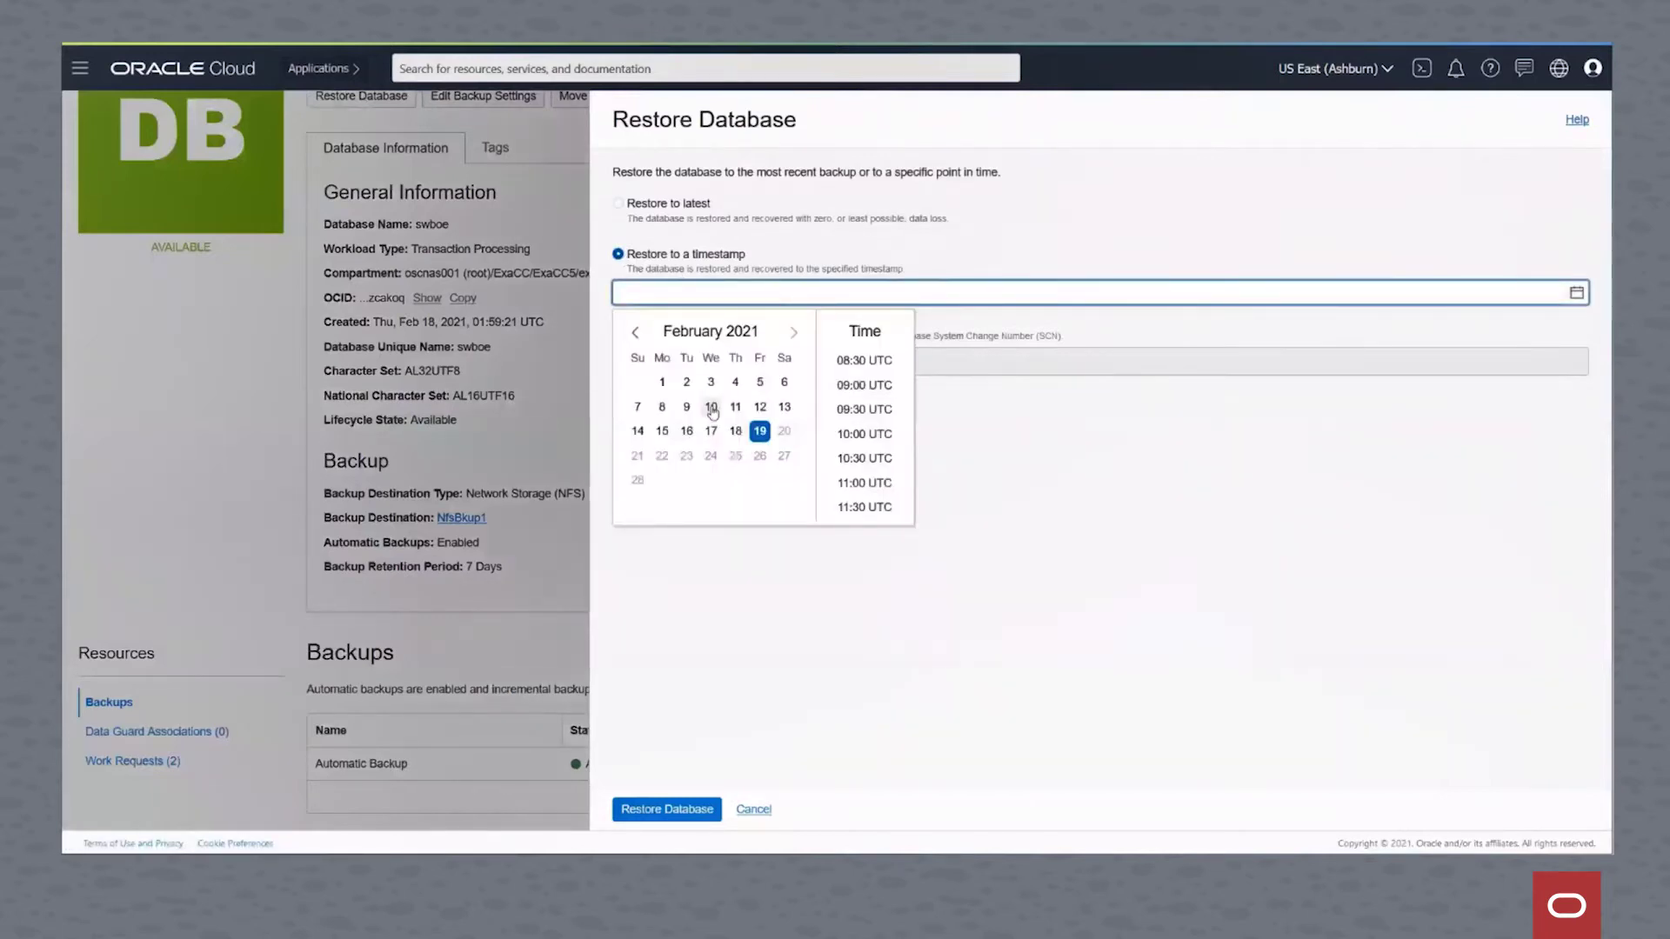
pyautogui.click(758, 431)
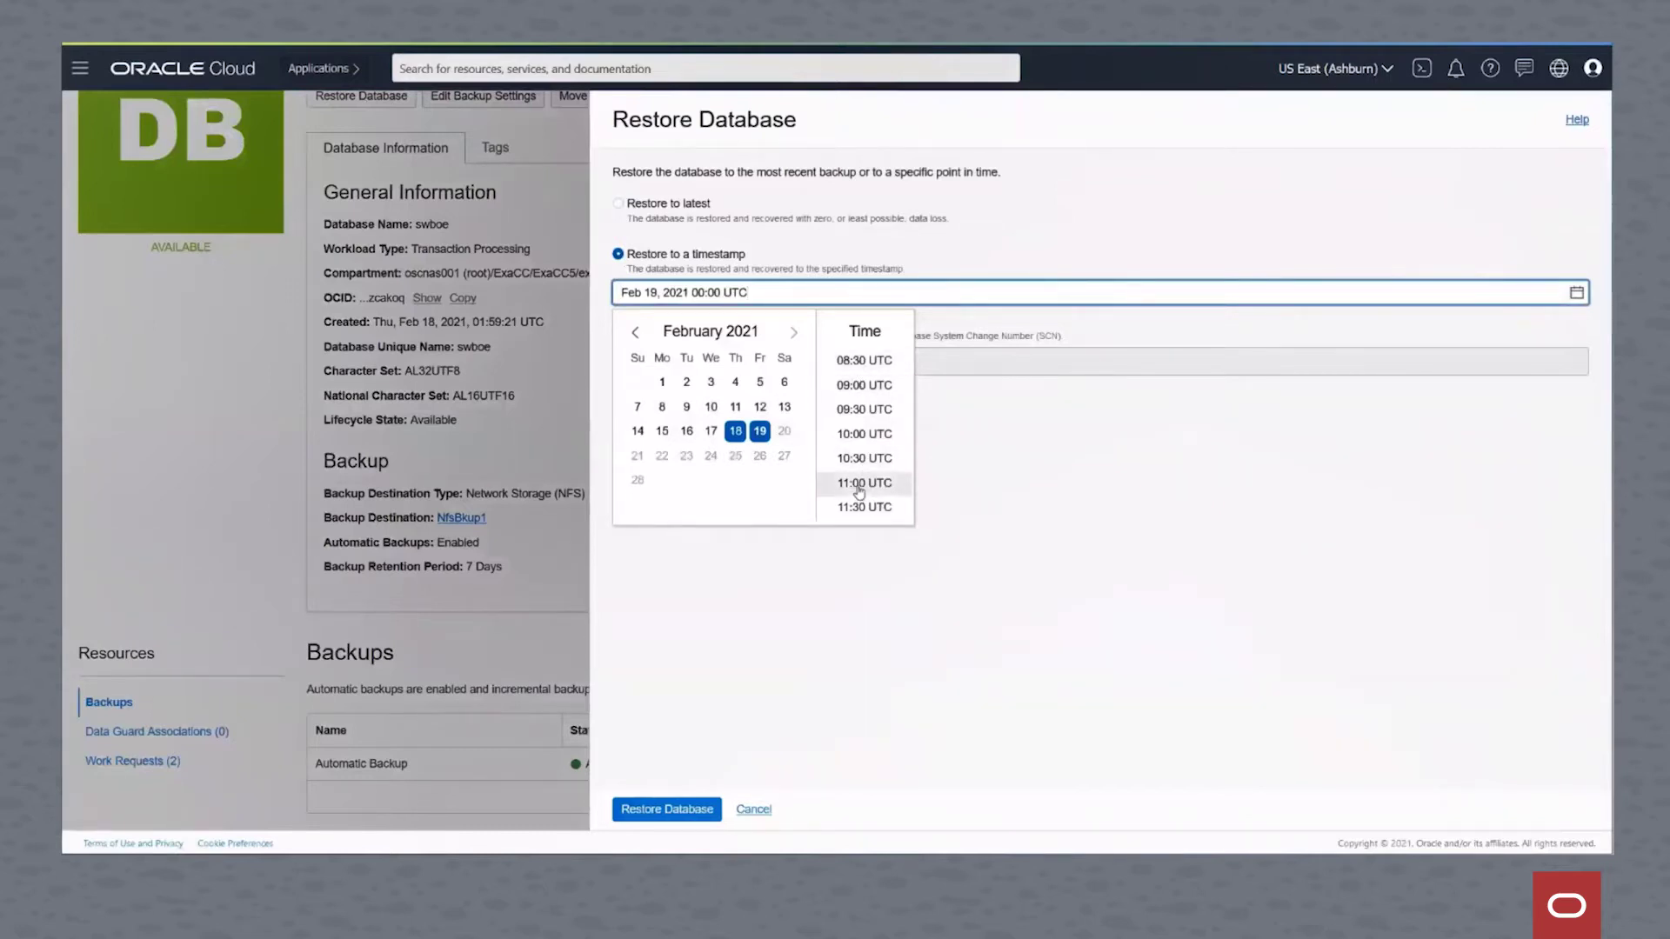
pyautogui.click(859, 433)
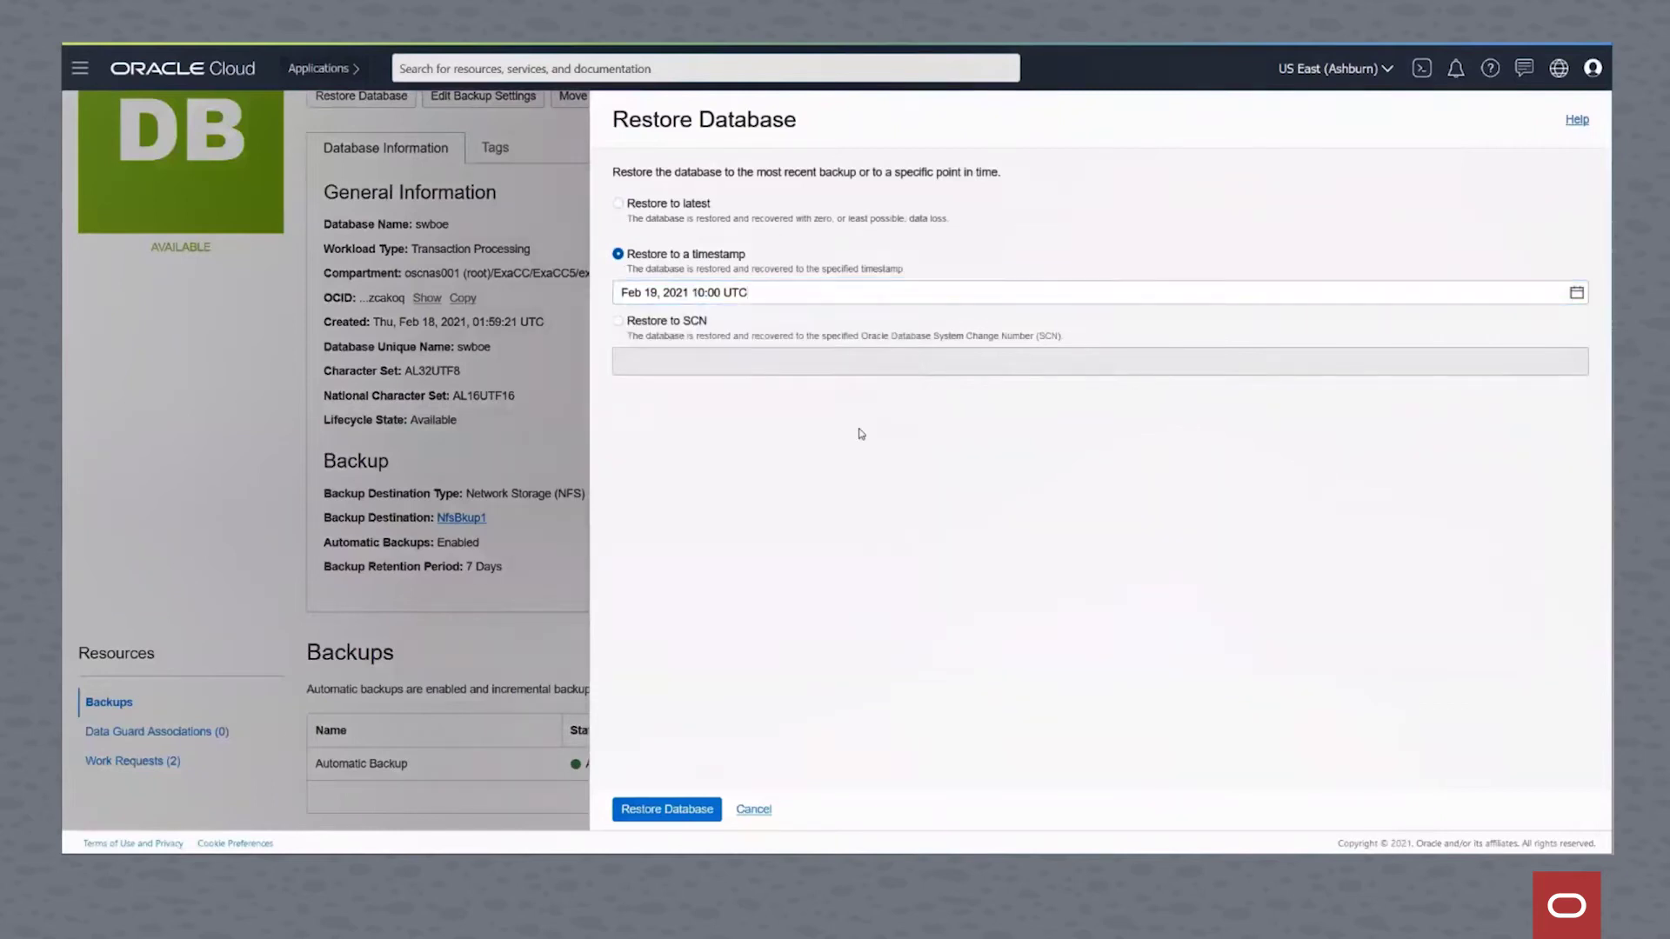
# Check the SCN option, then submit a restore of swboe to the latest backup.
pyautogui.click(661, 324)
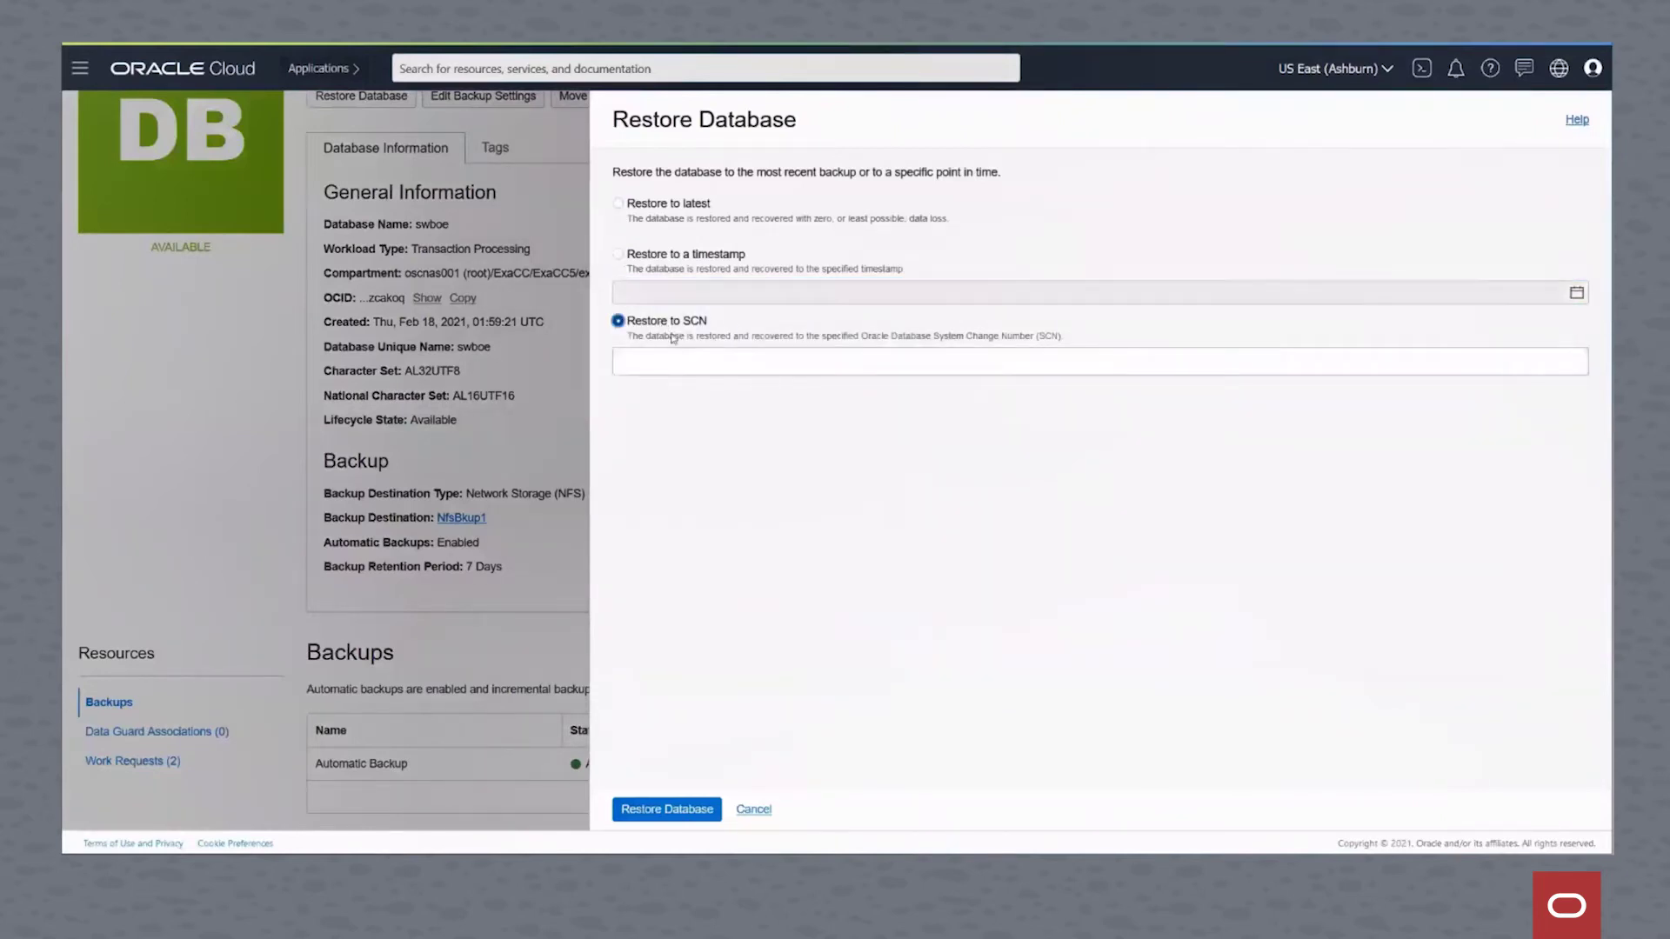
pyautogui.click(678, 359)
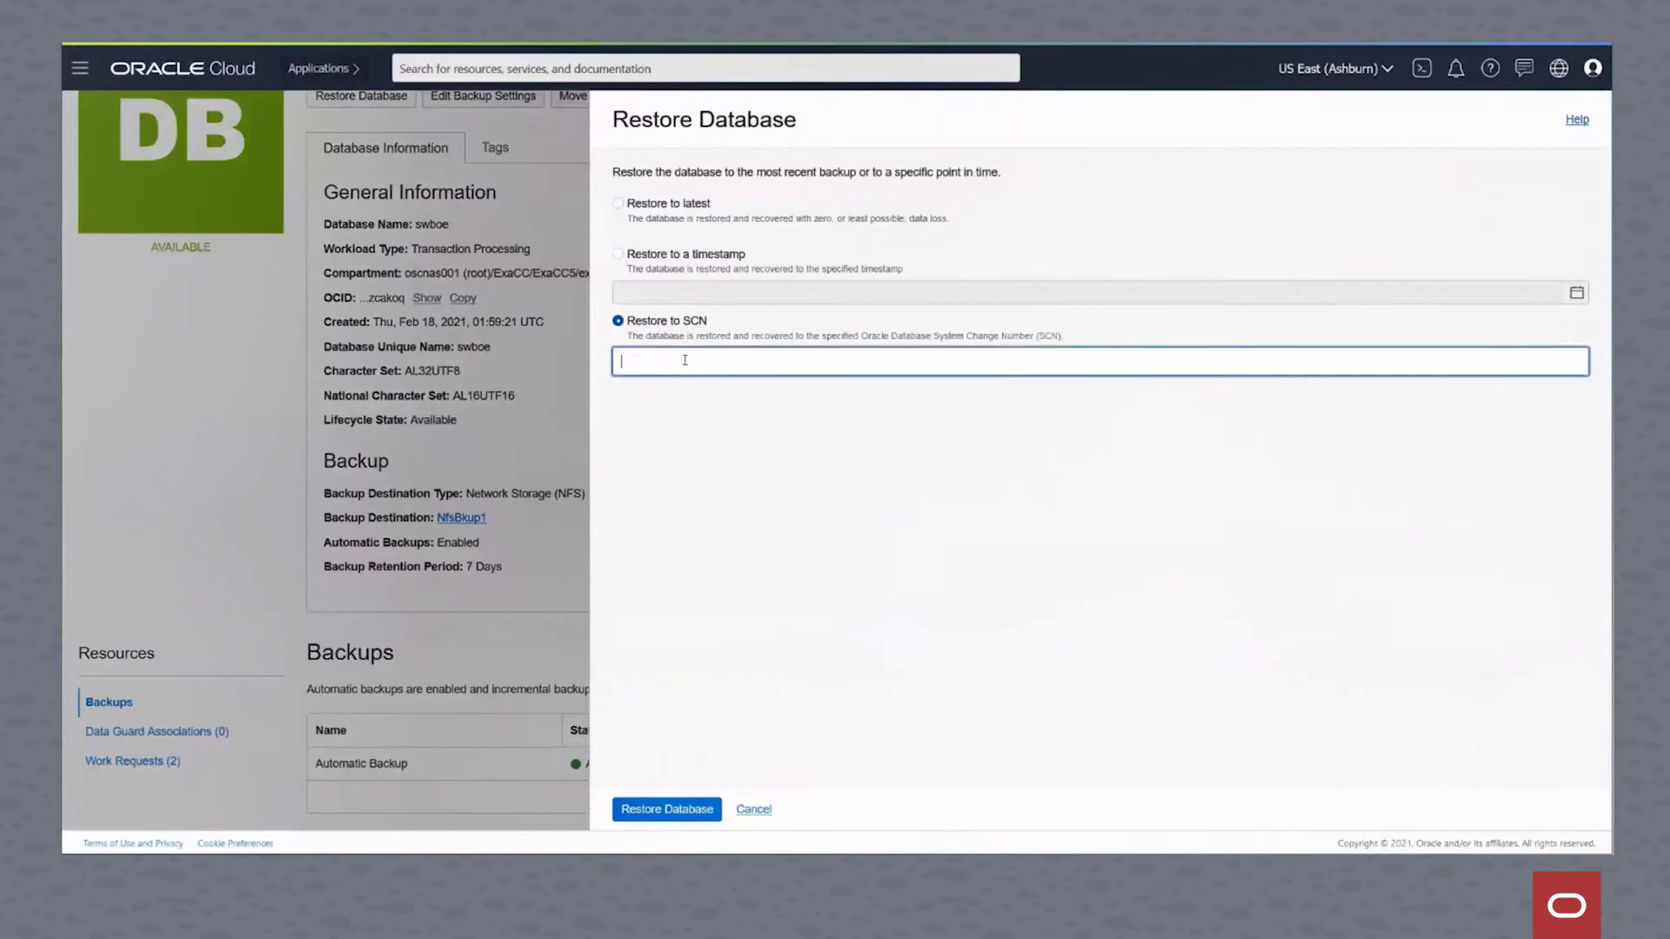
pyautogui.click(619, 205)
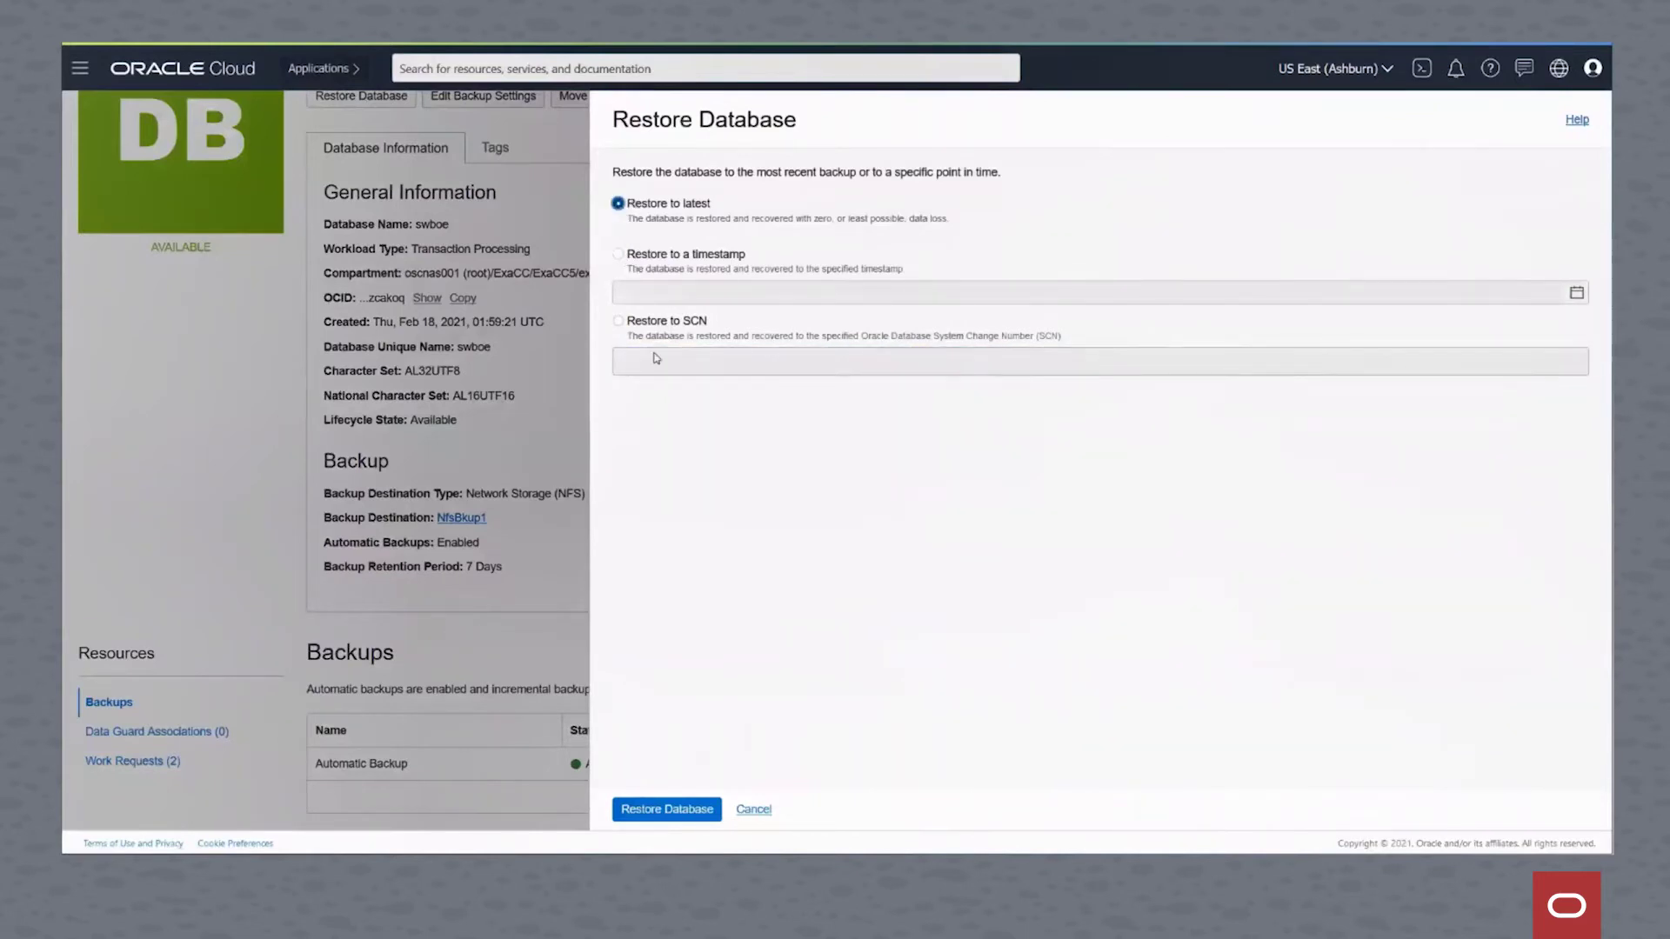
pyautogui.click(675, 811)
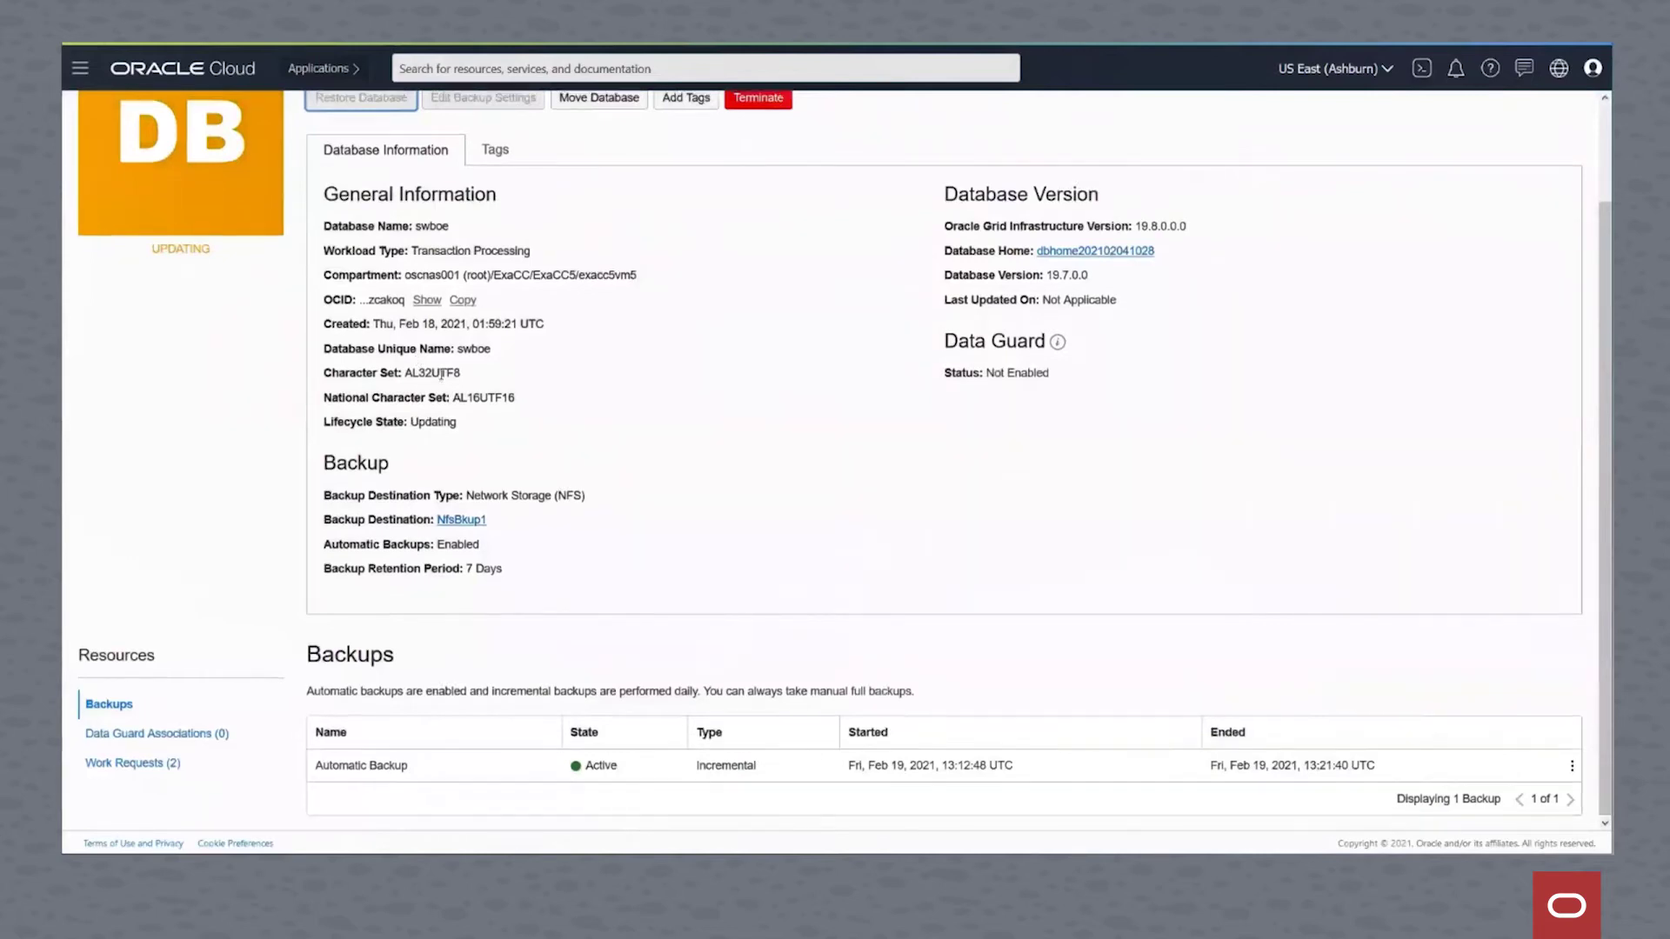
pyautogui.scroll(2, 443, 378)
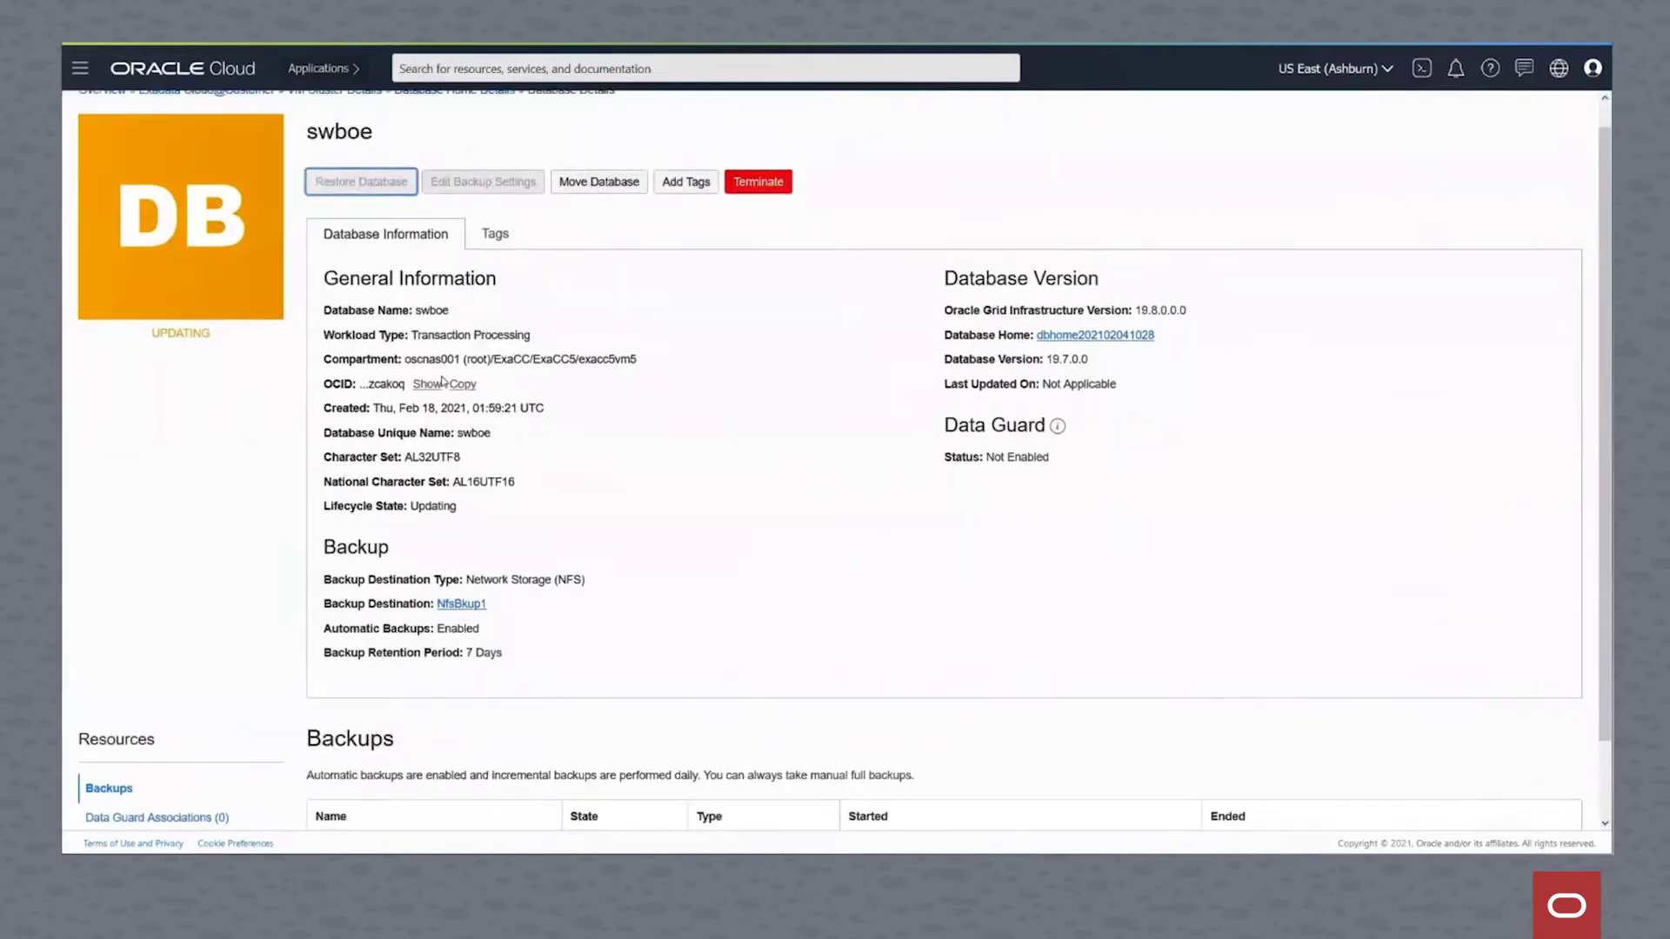
pyautogui.scroll(-2, 442, 378)
pyautogui.scroll(3, 461, 196)
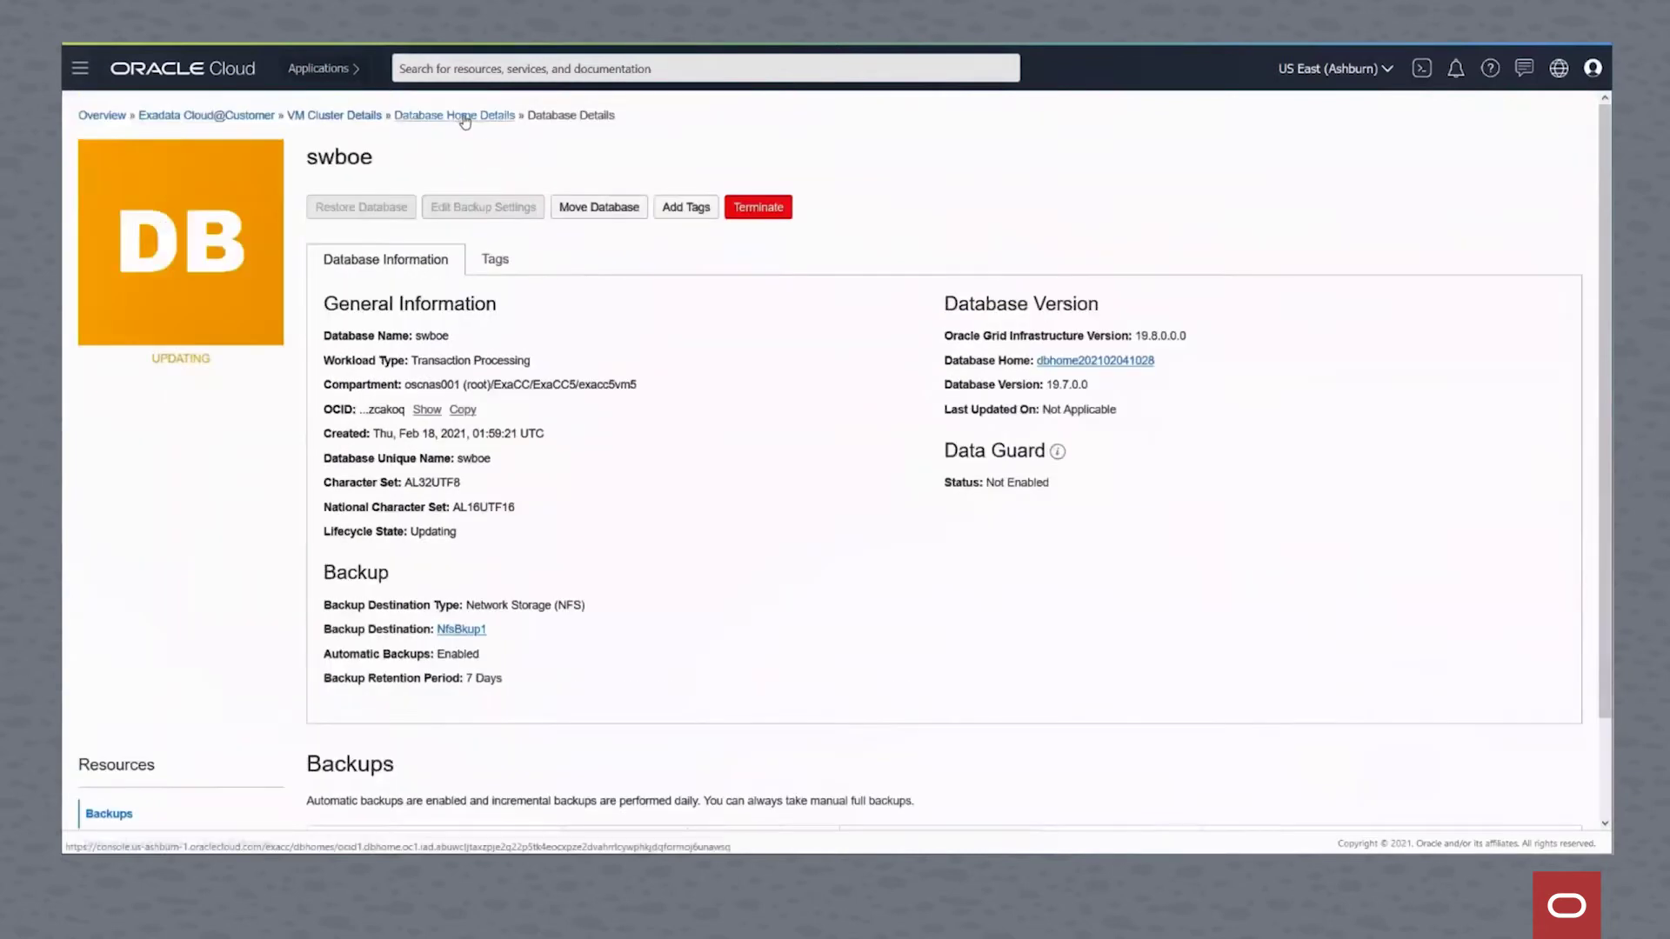
pyautogui.click(454, 114)
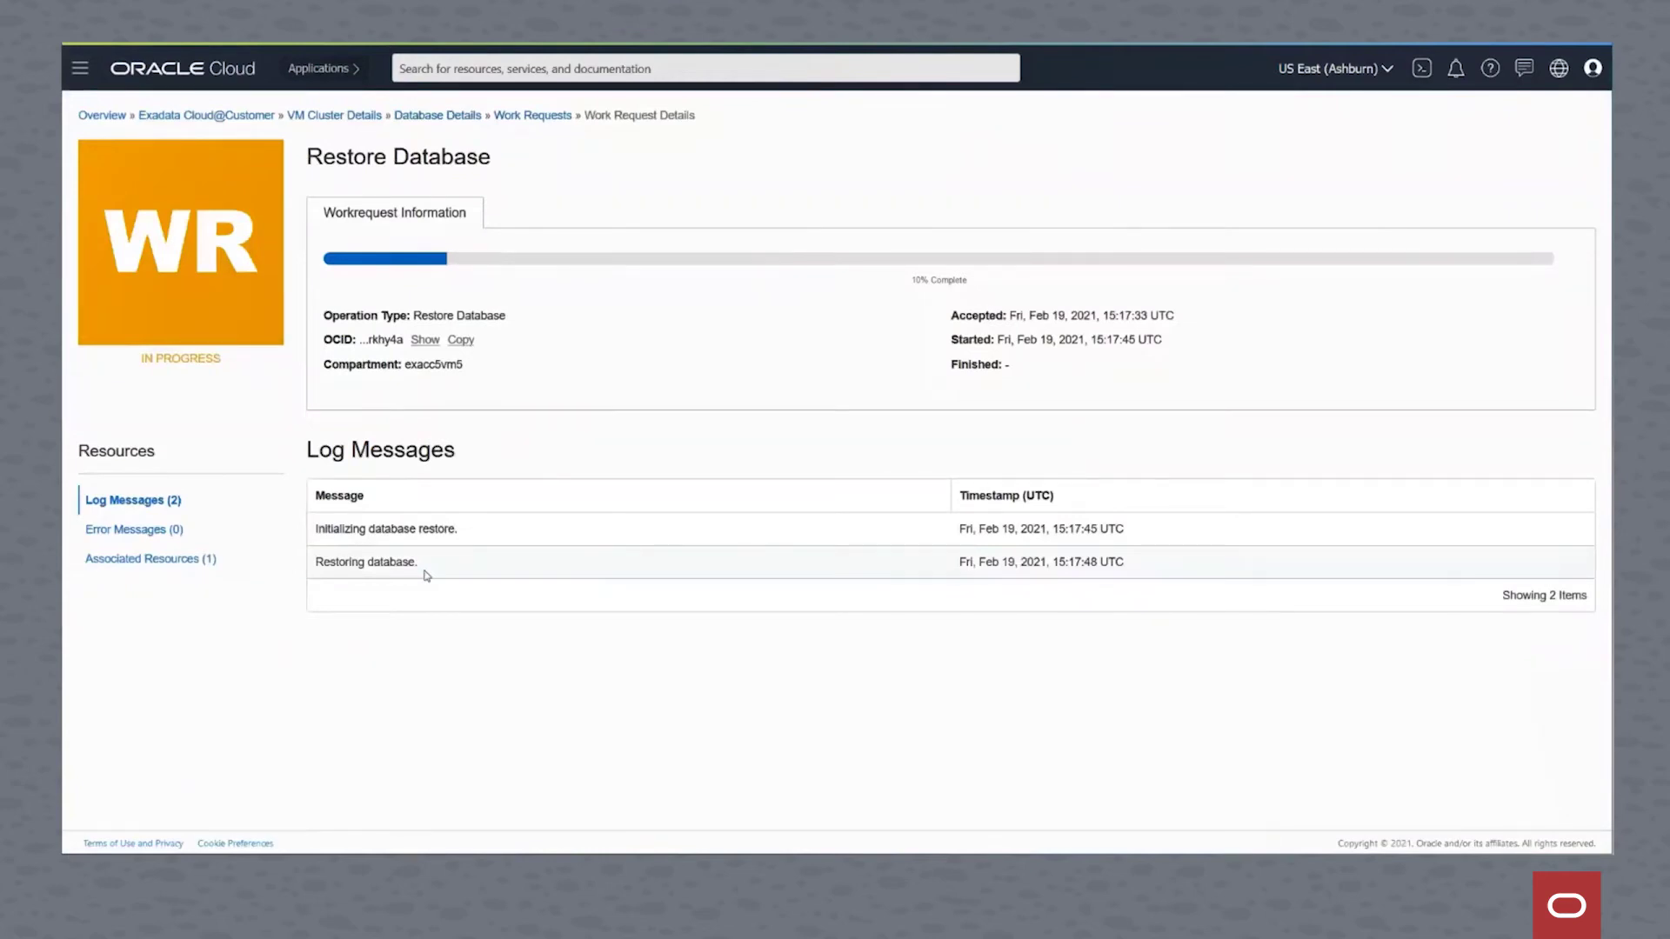
# View the Restore Database request's associated resources, then return to swboe's details.
pyautogui.click(154, 561)
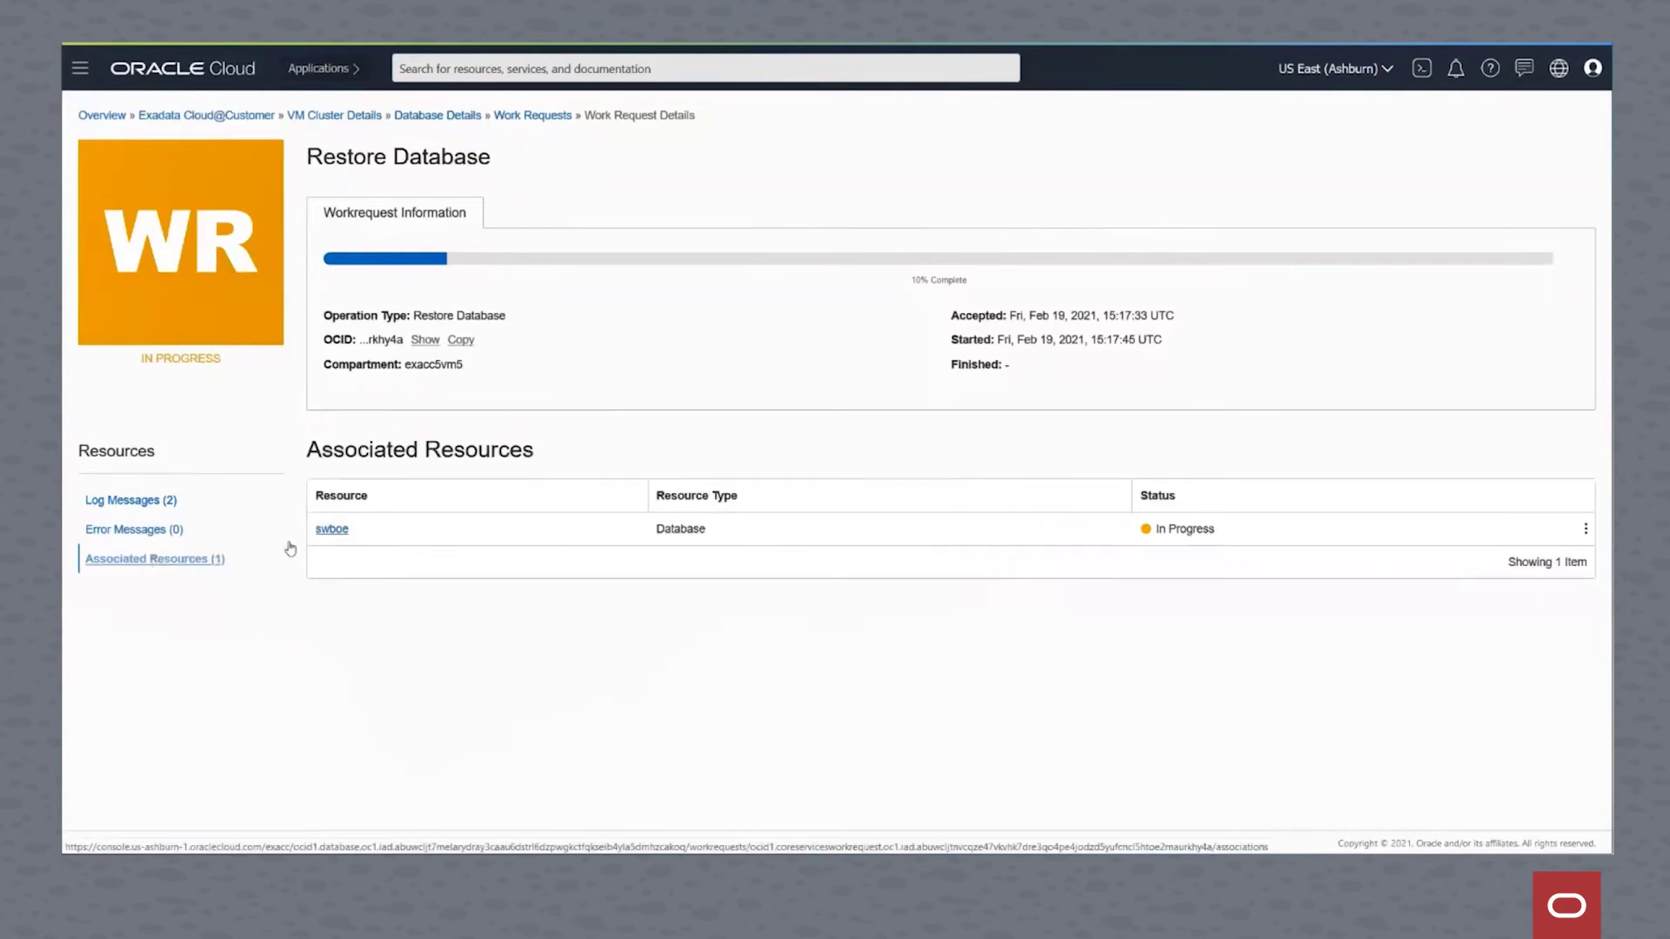
pyautogui.click(333, 529)
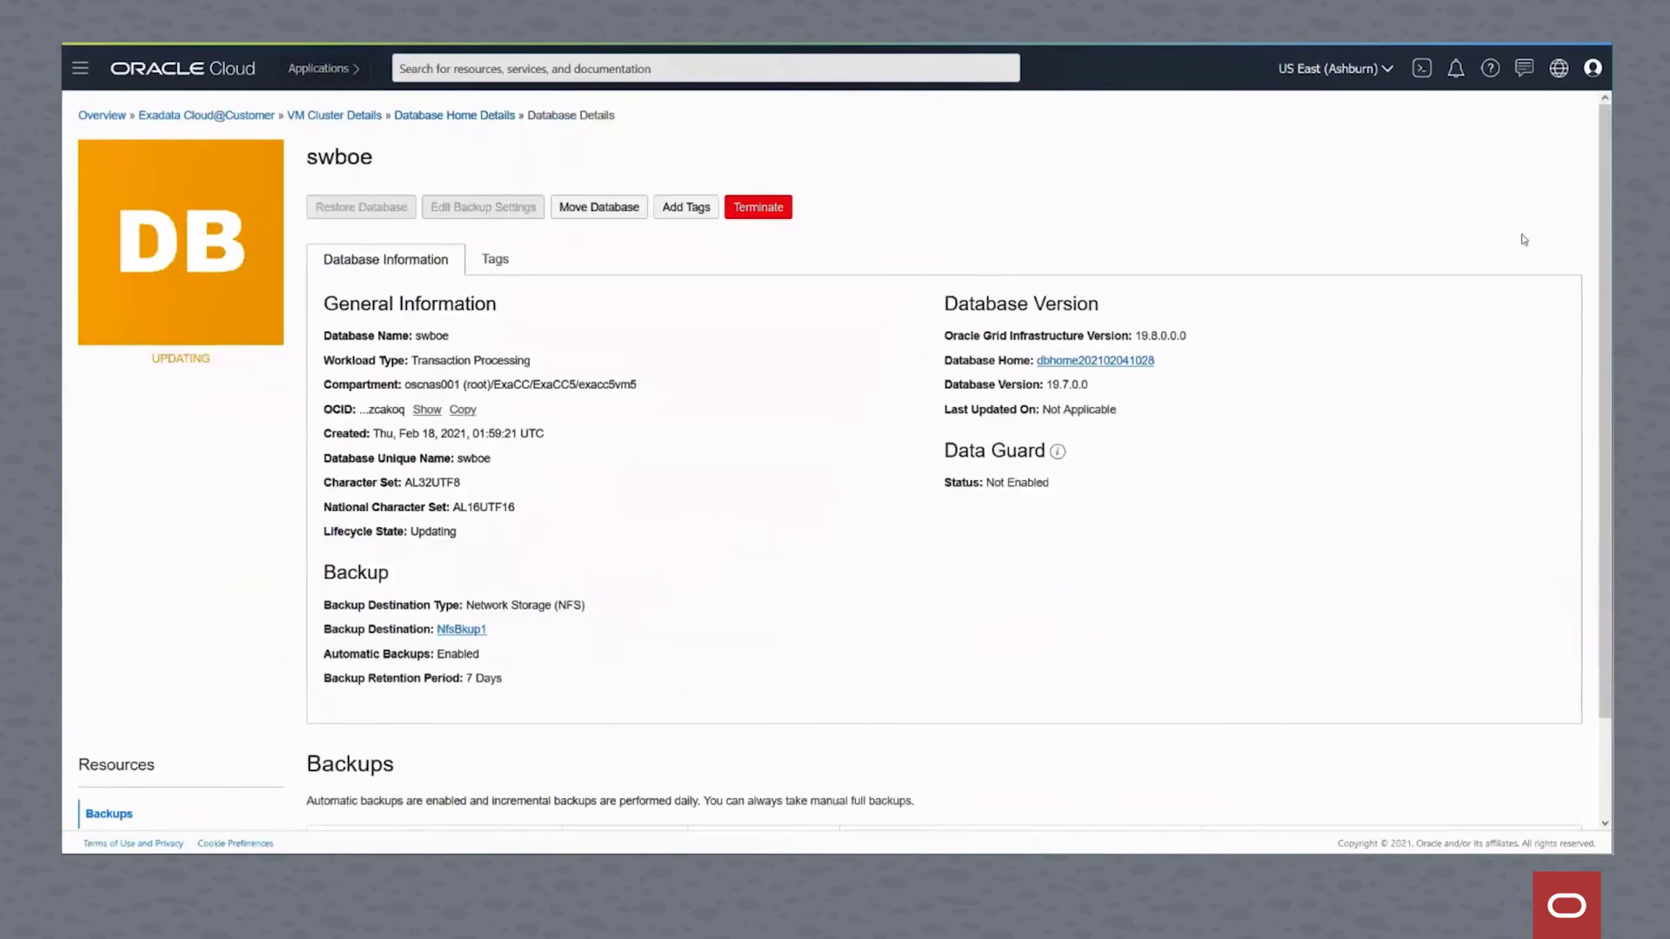
pyautogui.click(457, 117)
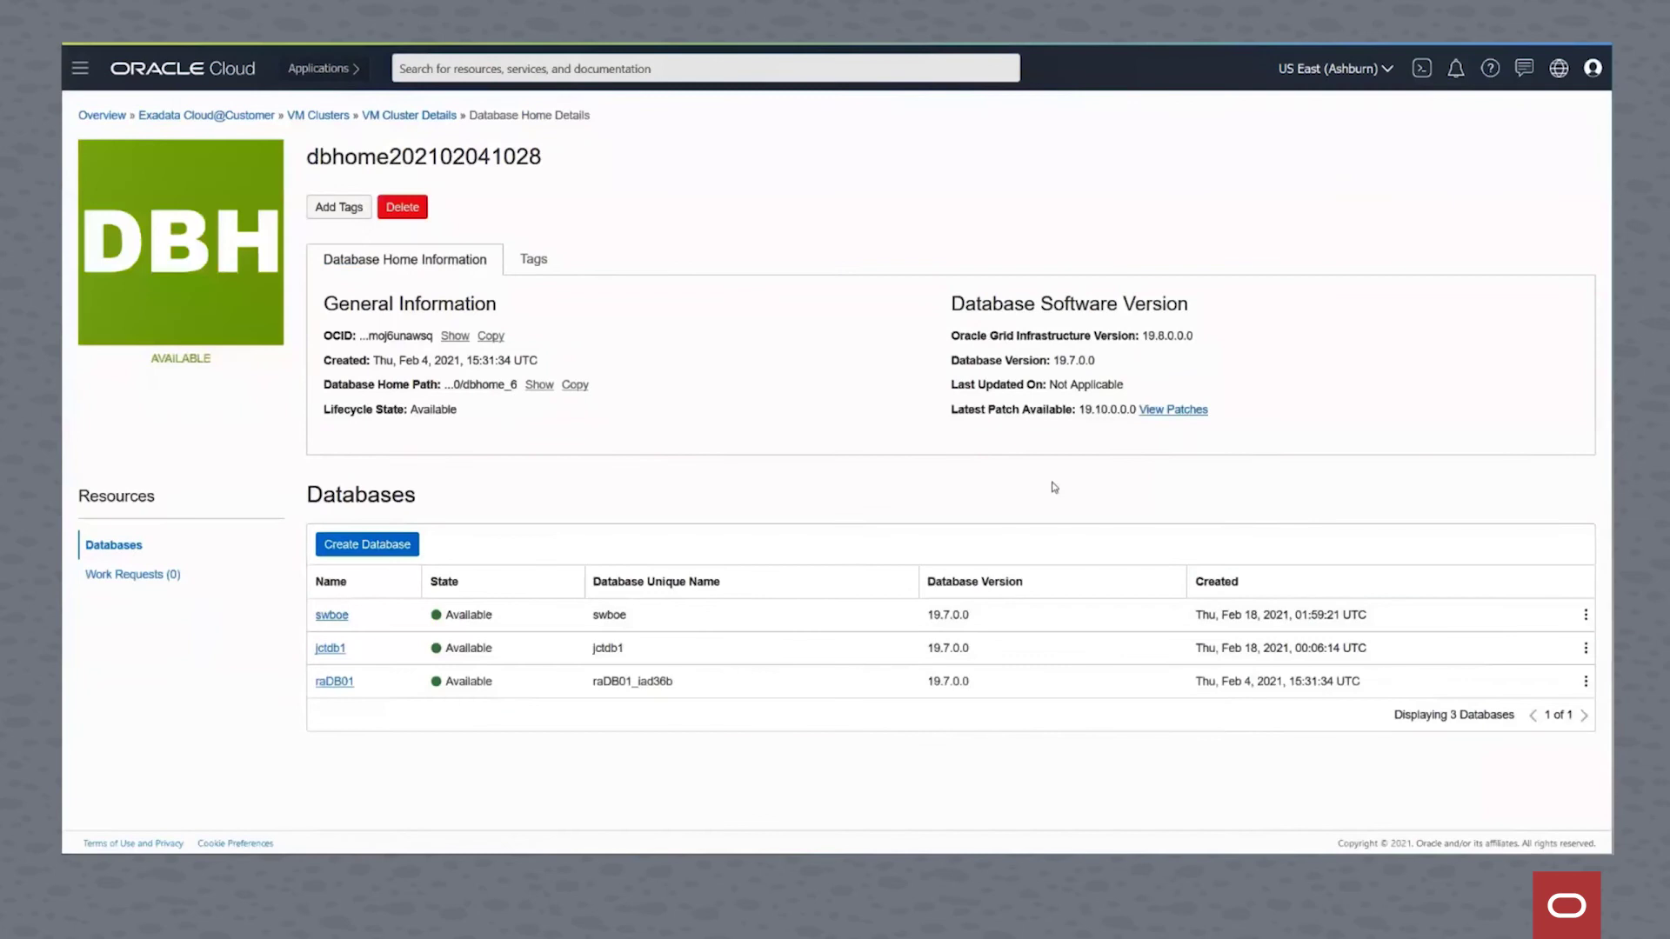
# Open swboe's details to reach its Work Requests list, where Restore Database shows Succeeded.
pyautogui.click(331, 616)
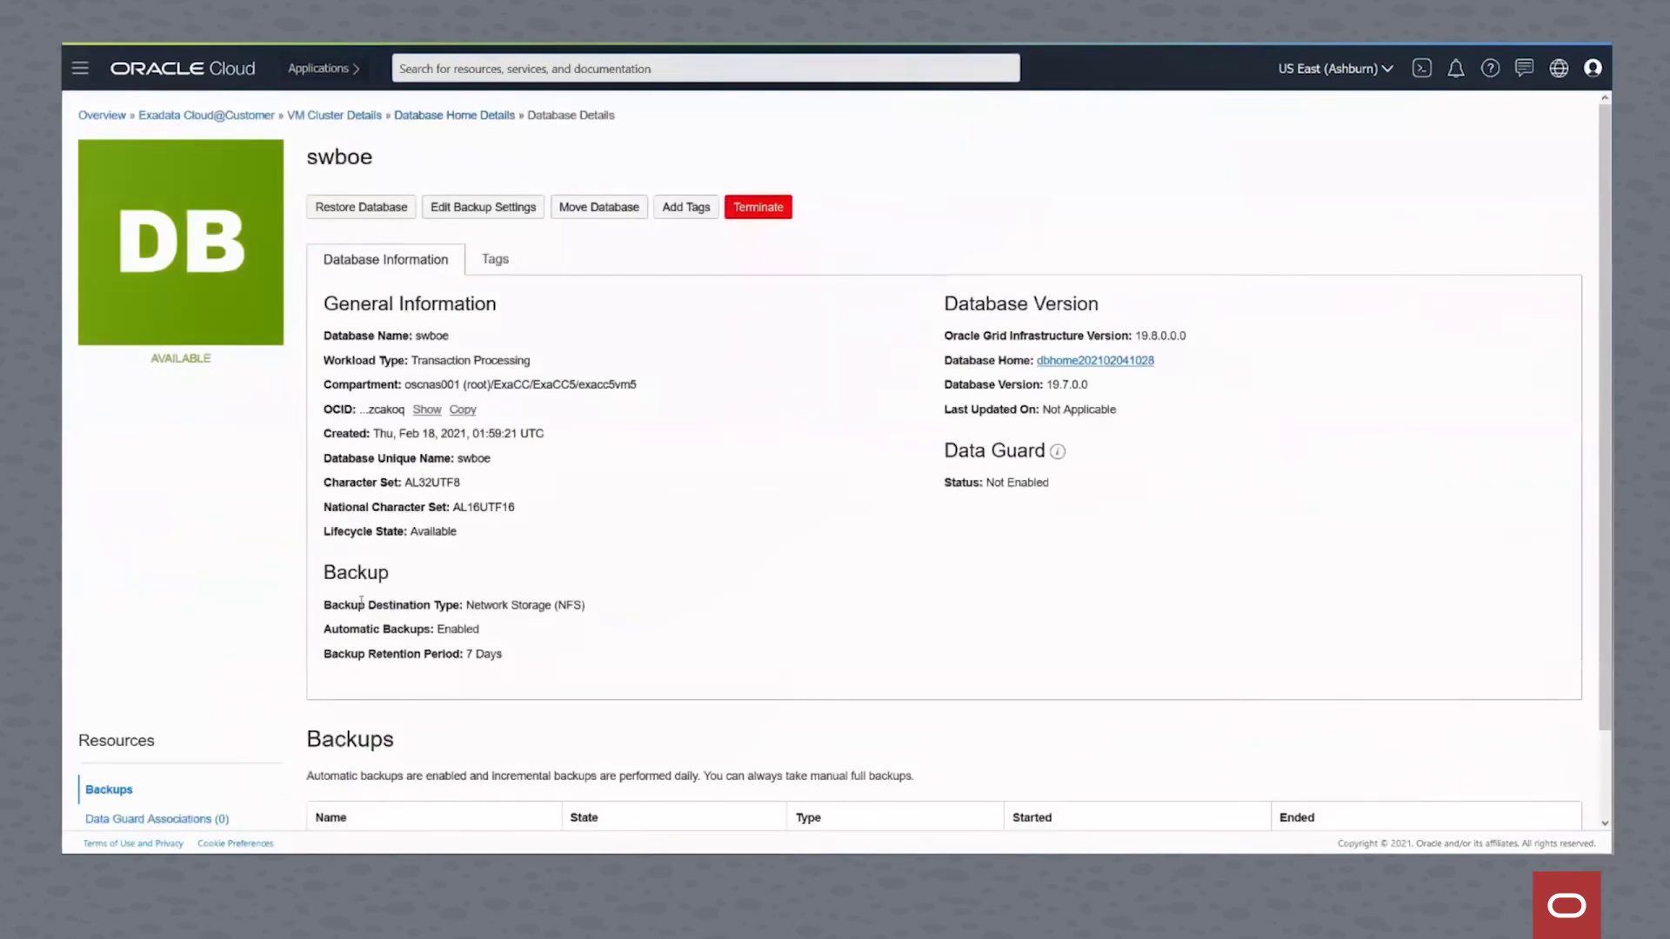
pyautogui.scroll(-2, 350, 621)
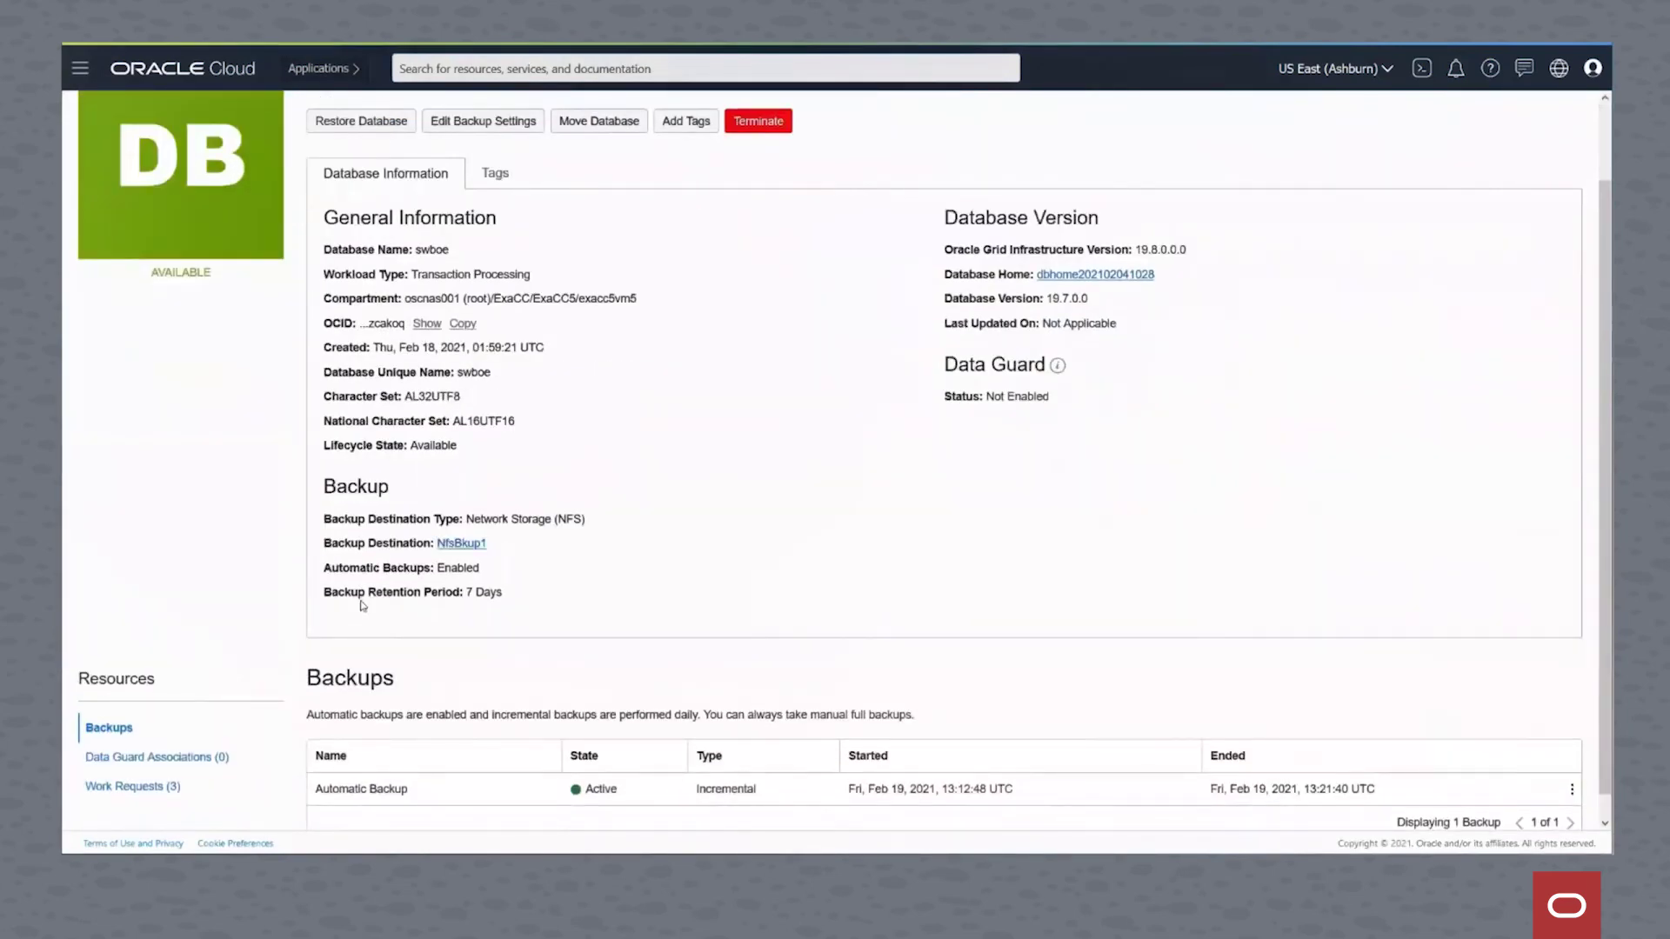
pyautogui.scroll(2, 363, 605)
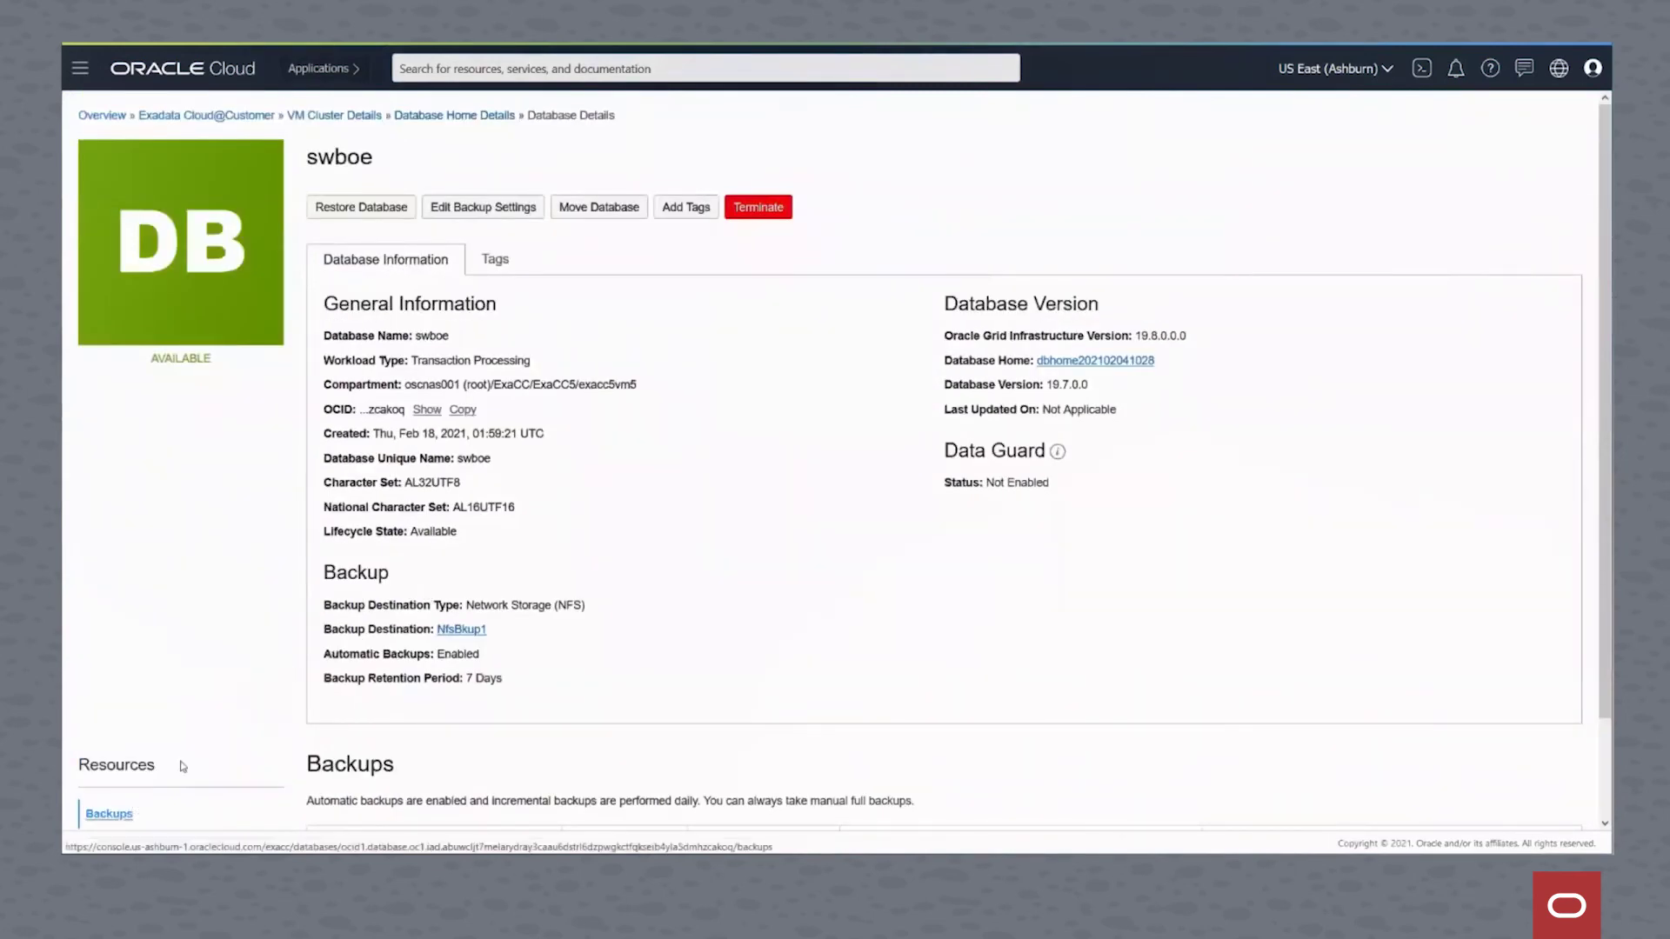
pyautogui.scroll(-1, 189, 753)
pyautogui.scroll(-1, 189, 753)
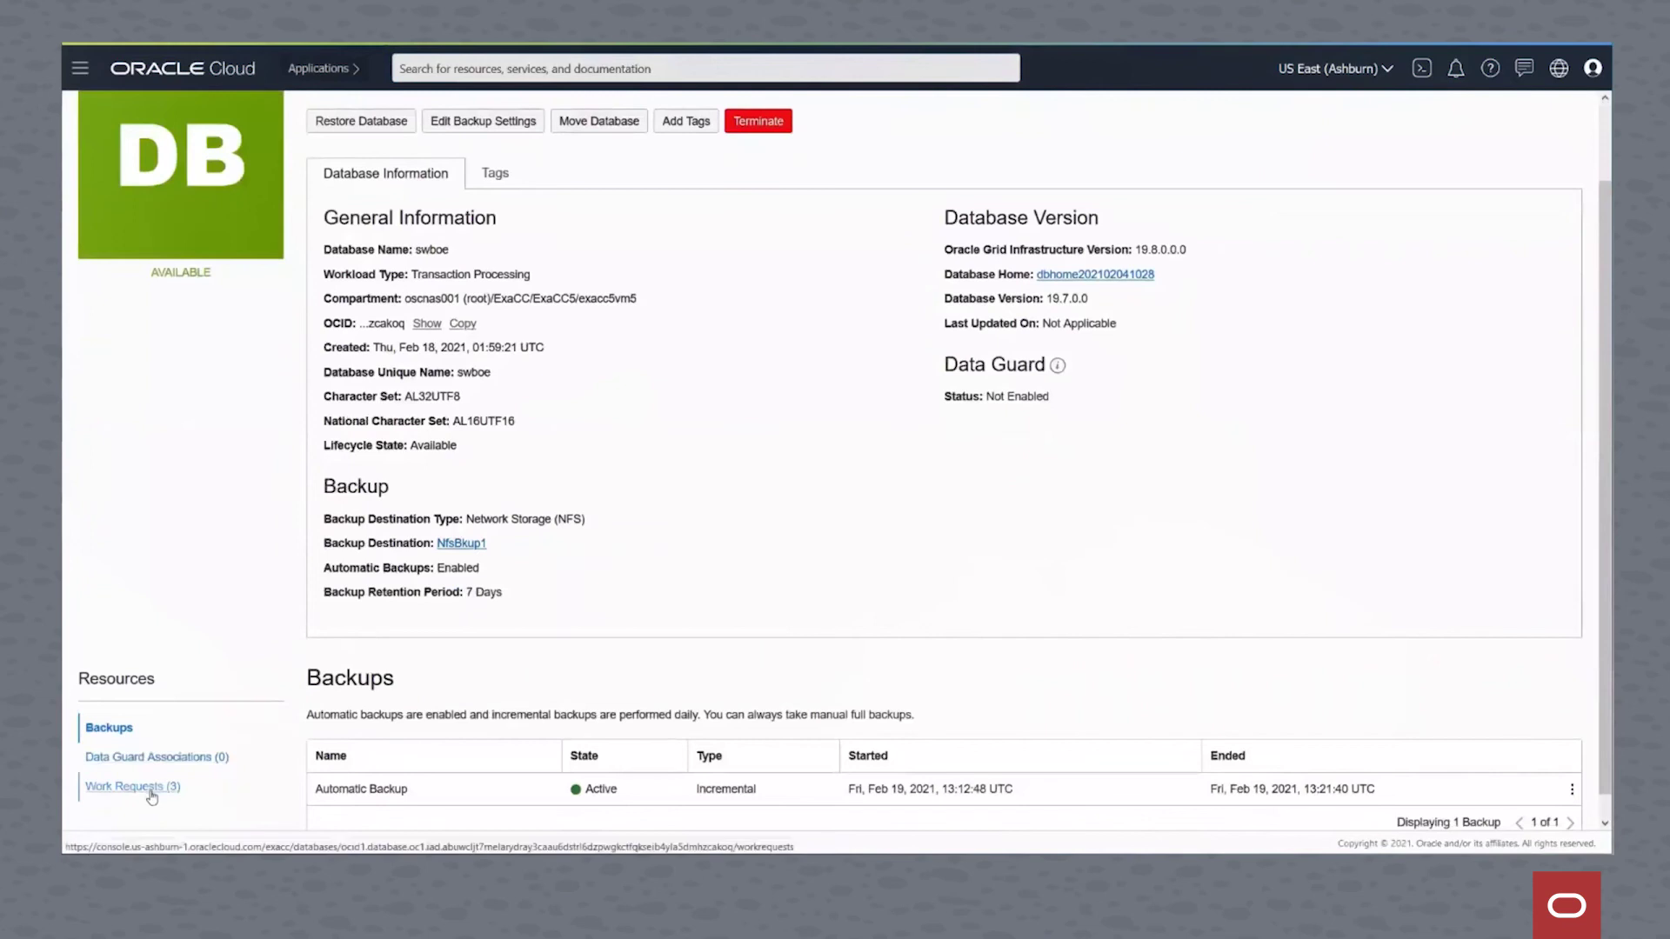
pyautogui.scroll(2, 153, 793)
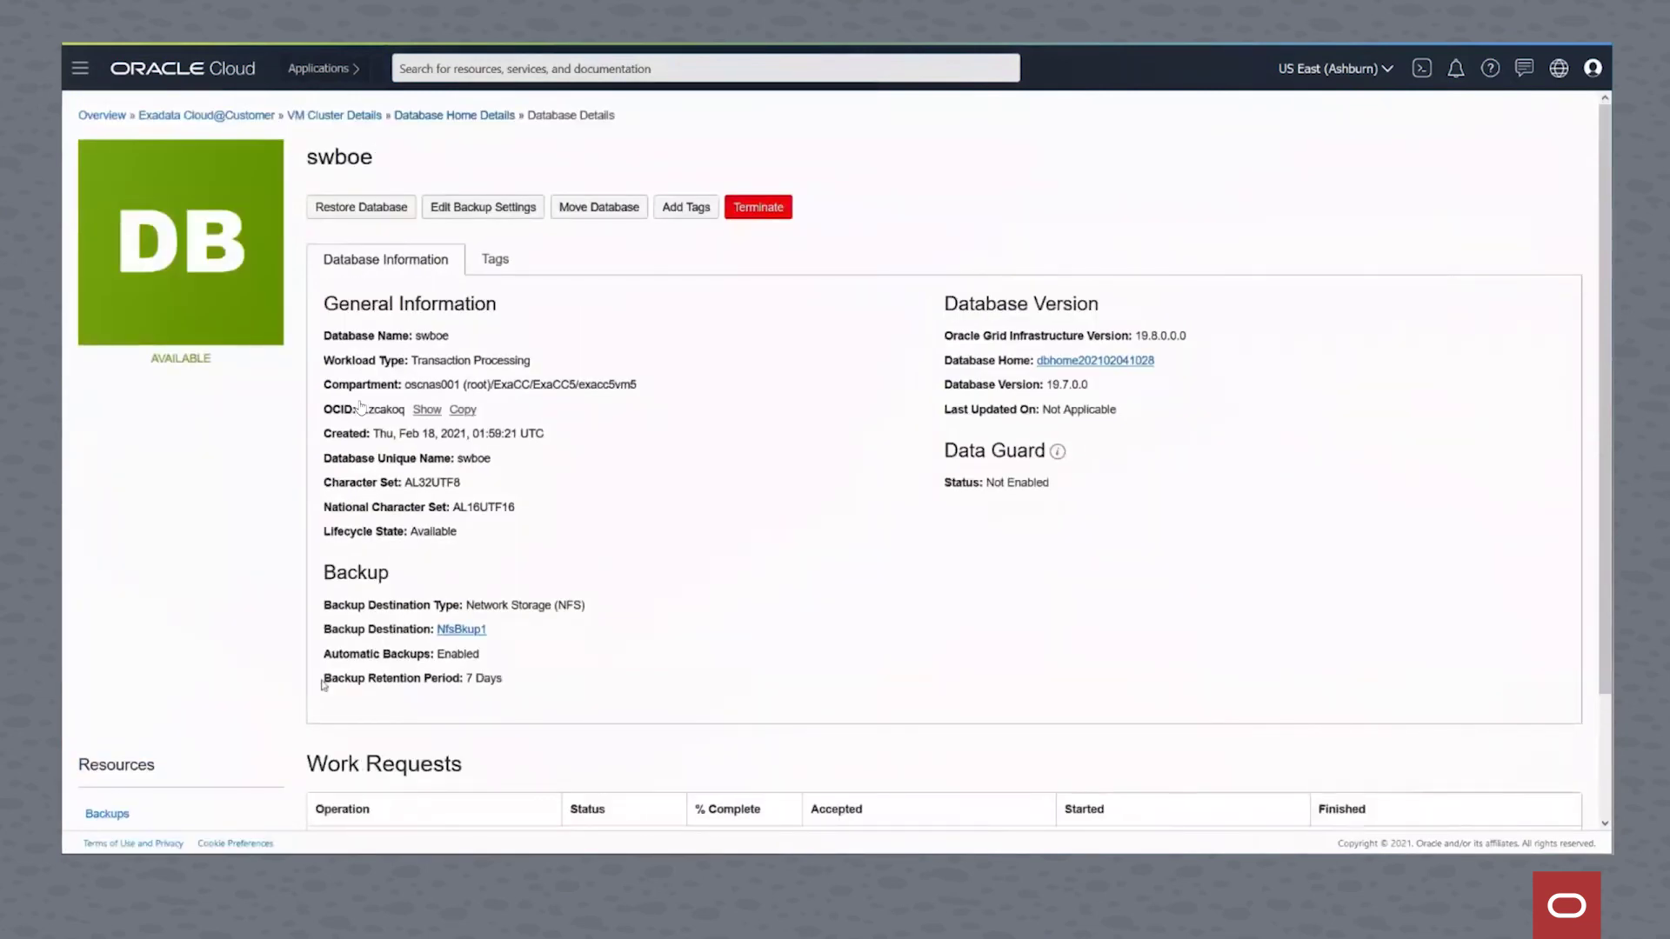
pyautogui.scroll(-1, 362, 405)
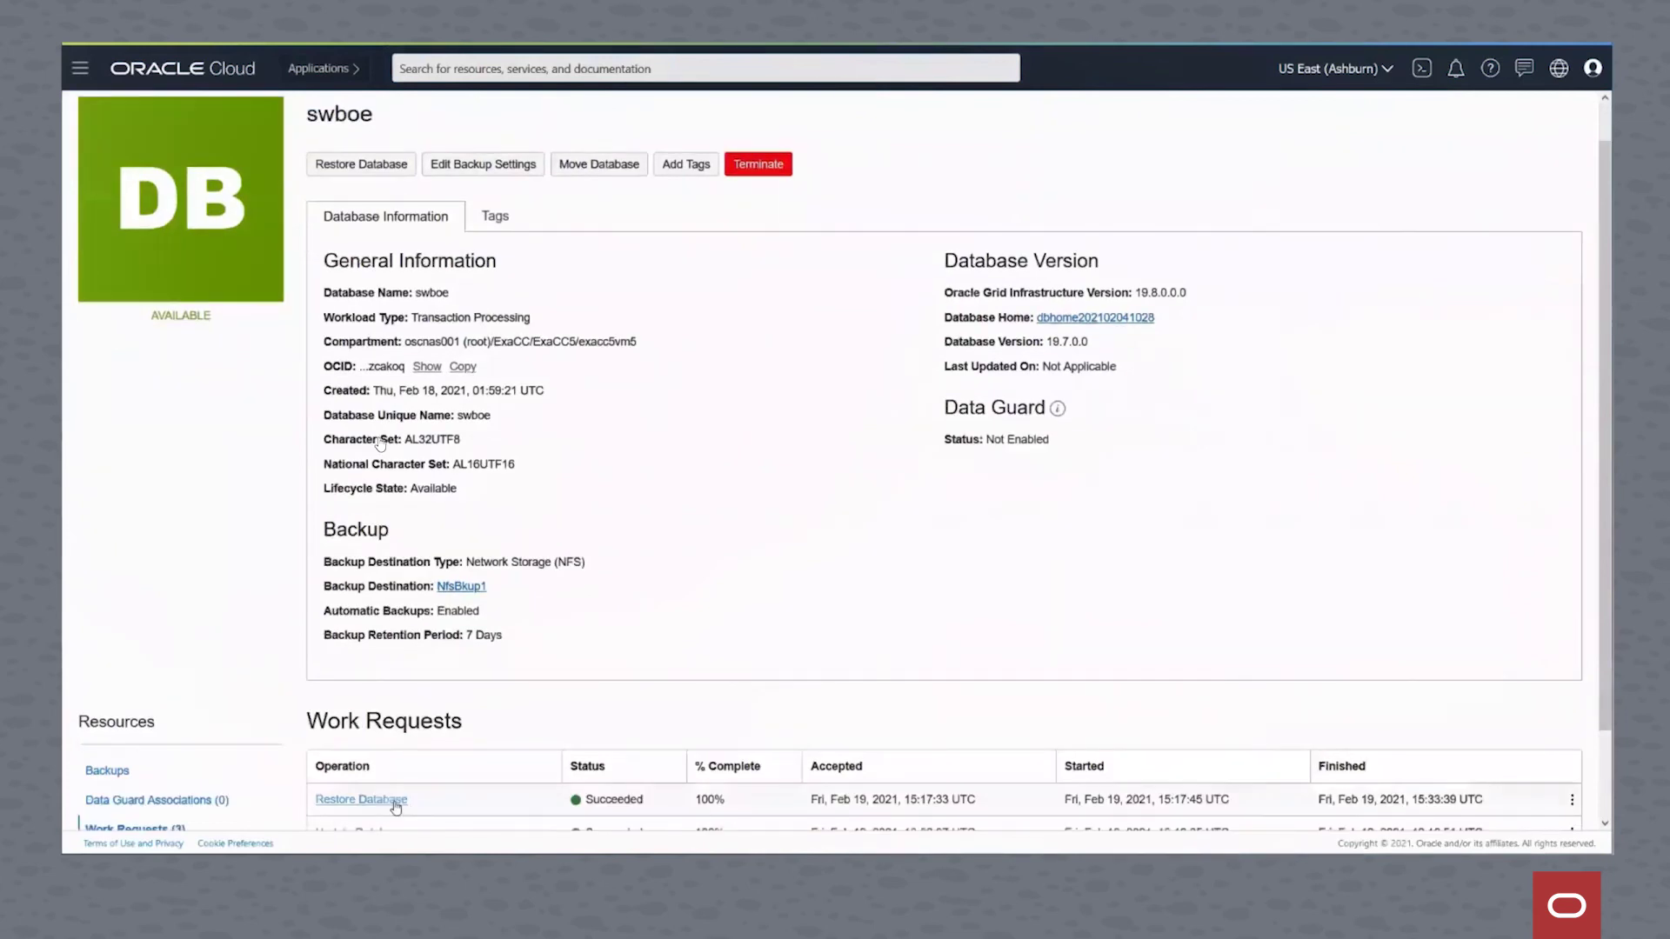
# Open the succeeded Restore Database request and confirm its associated resources list swboe as Updated.
pyautogui.click(360, 799)
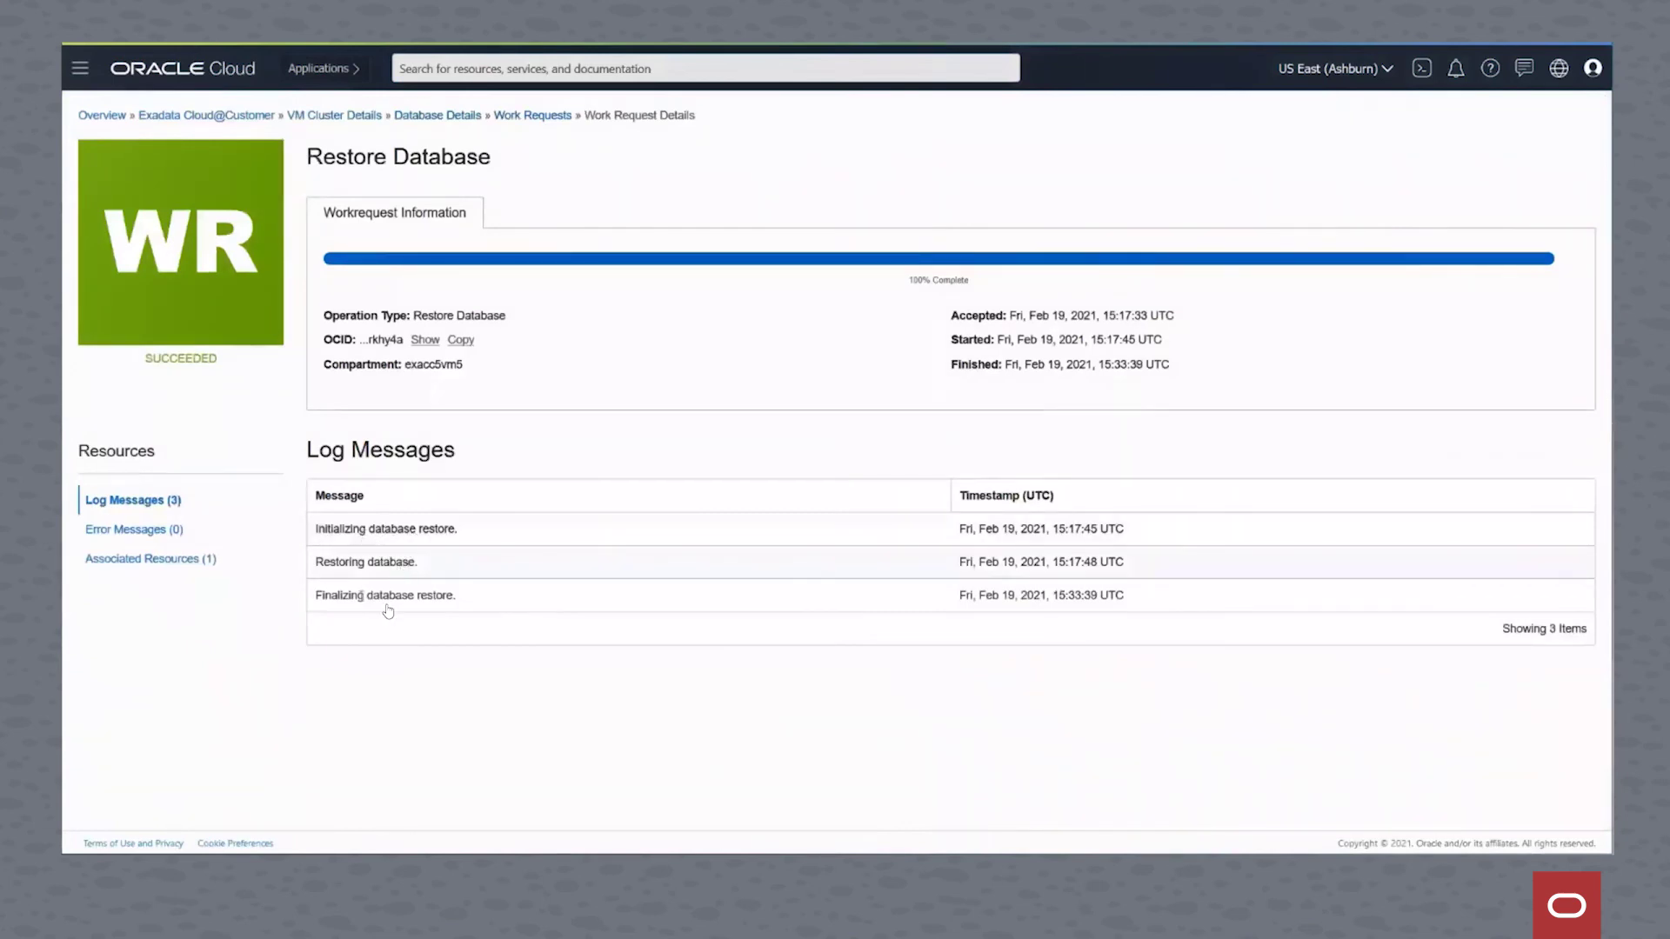
pyautogui.click(152, 561)
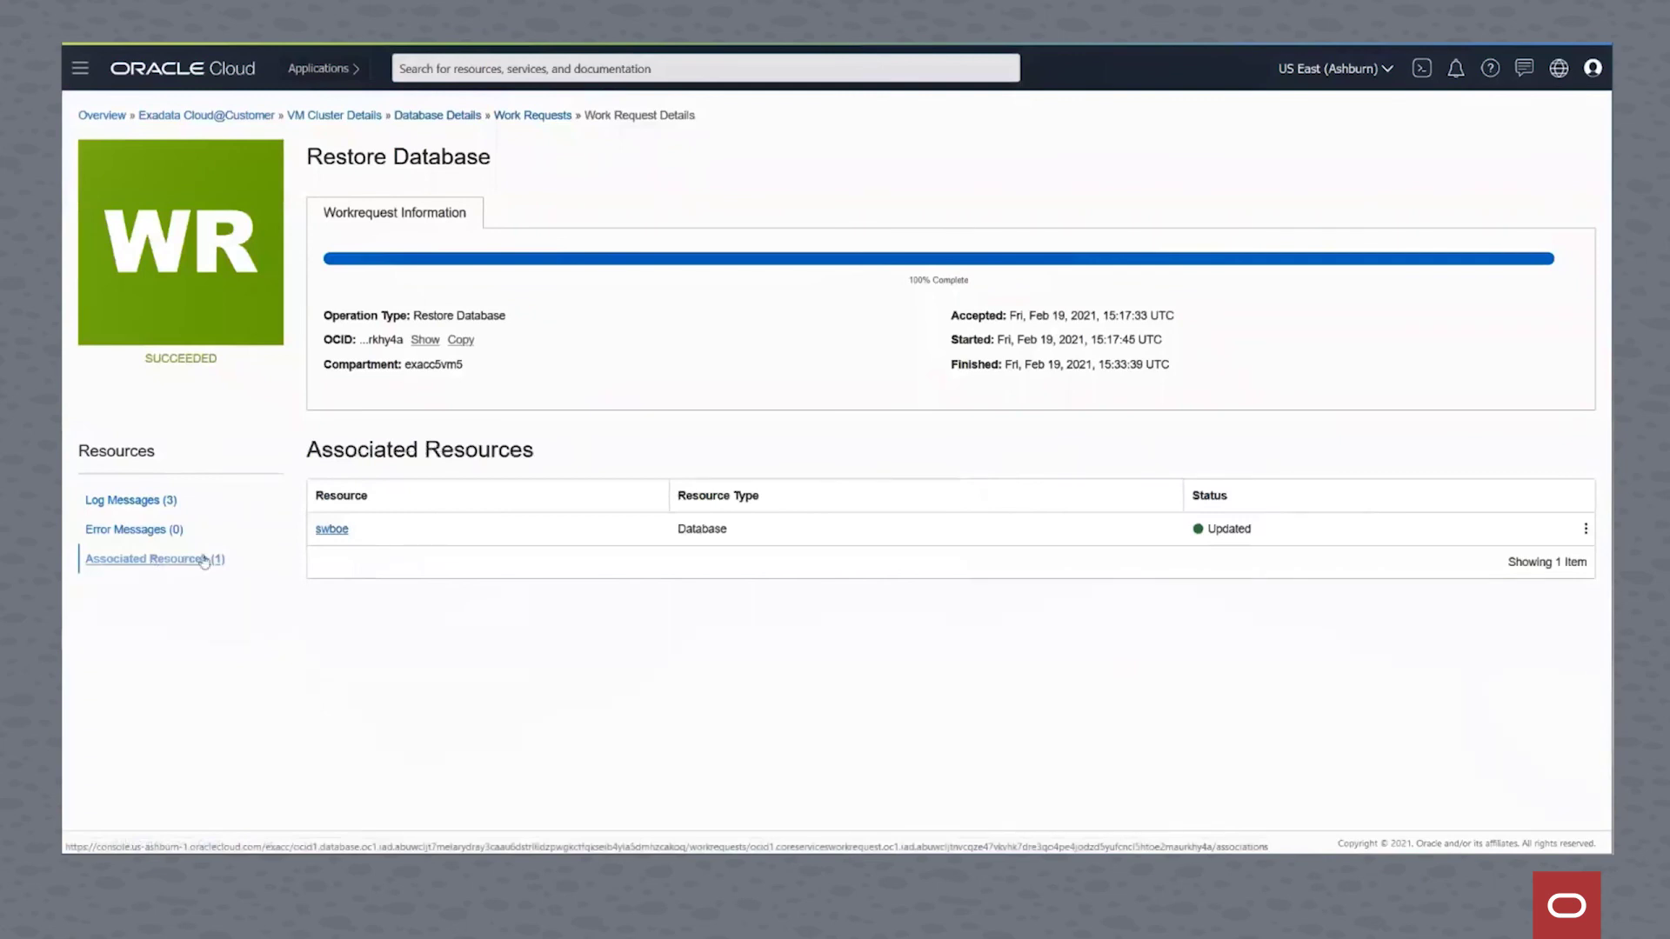
pyautogui.click(333, 530)
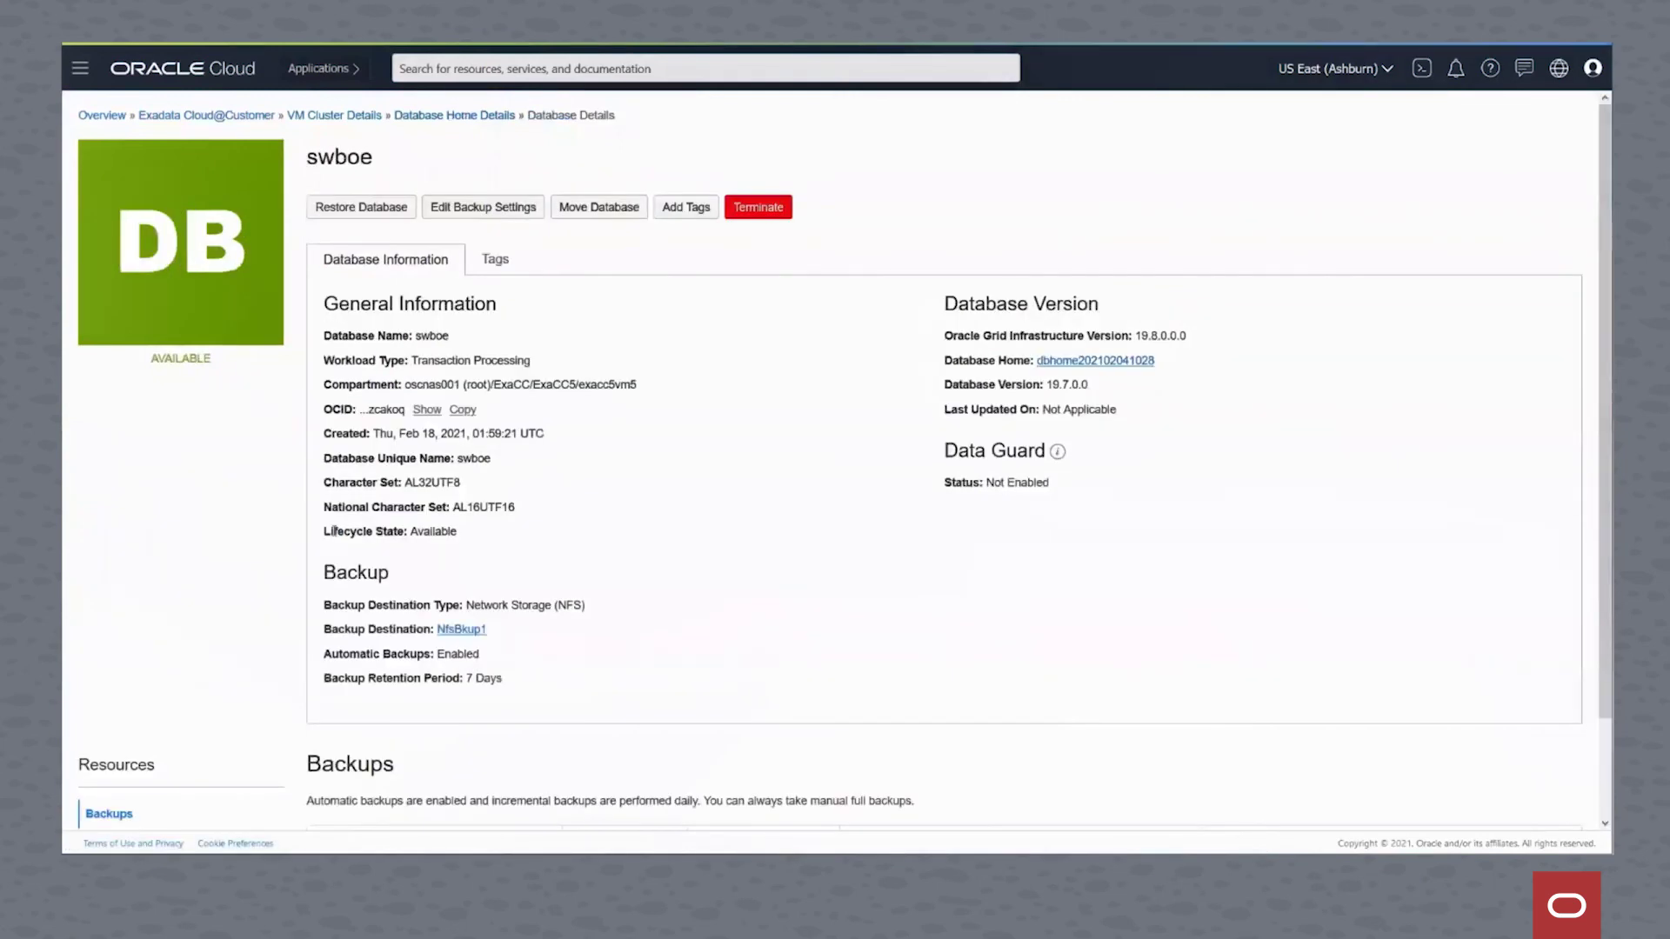